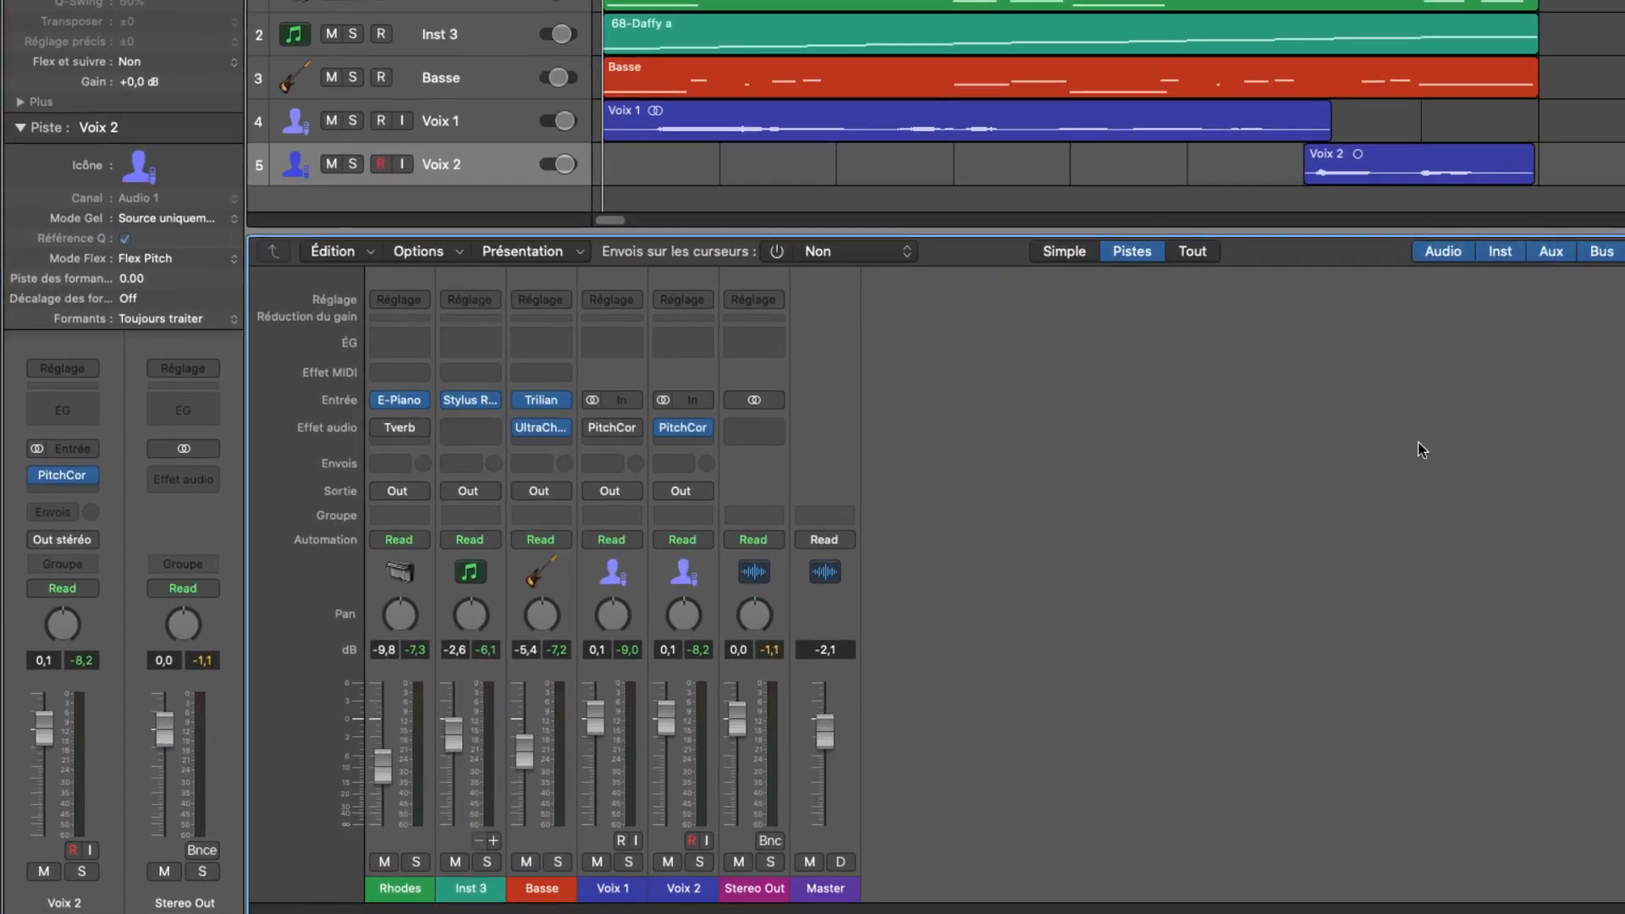
- Find Pitch Correction among the pitch effects for the Voix 1 track and open its plug-in window
{"action": "left_click", "coordinate": [494, 119]}
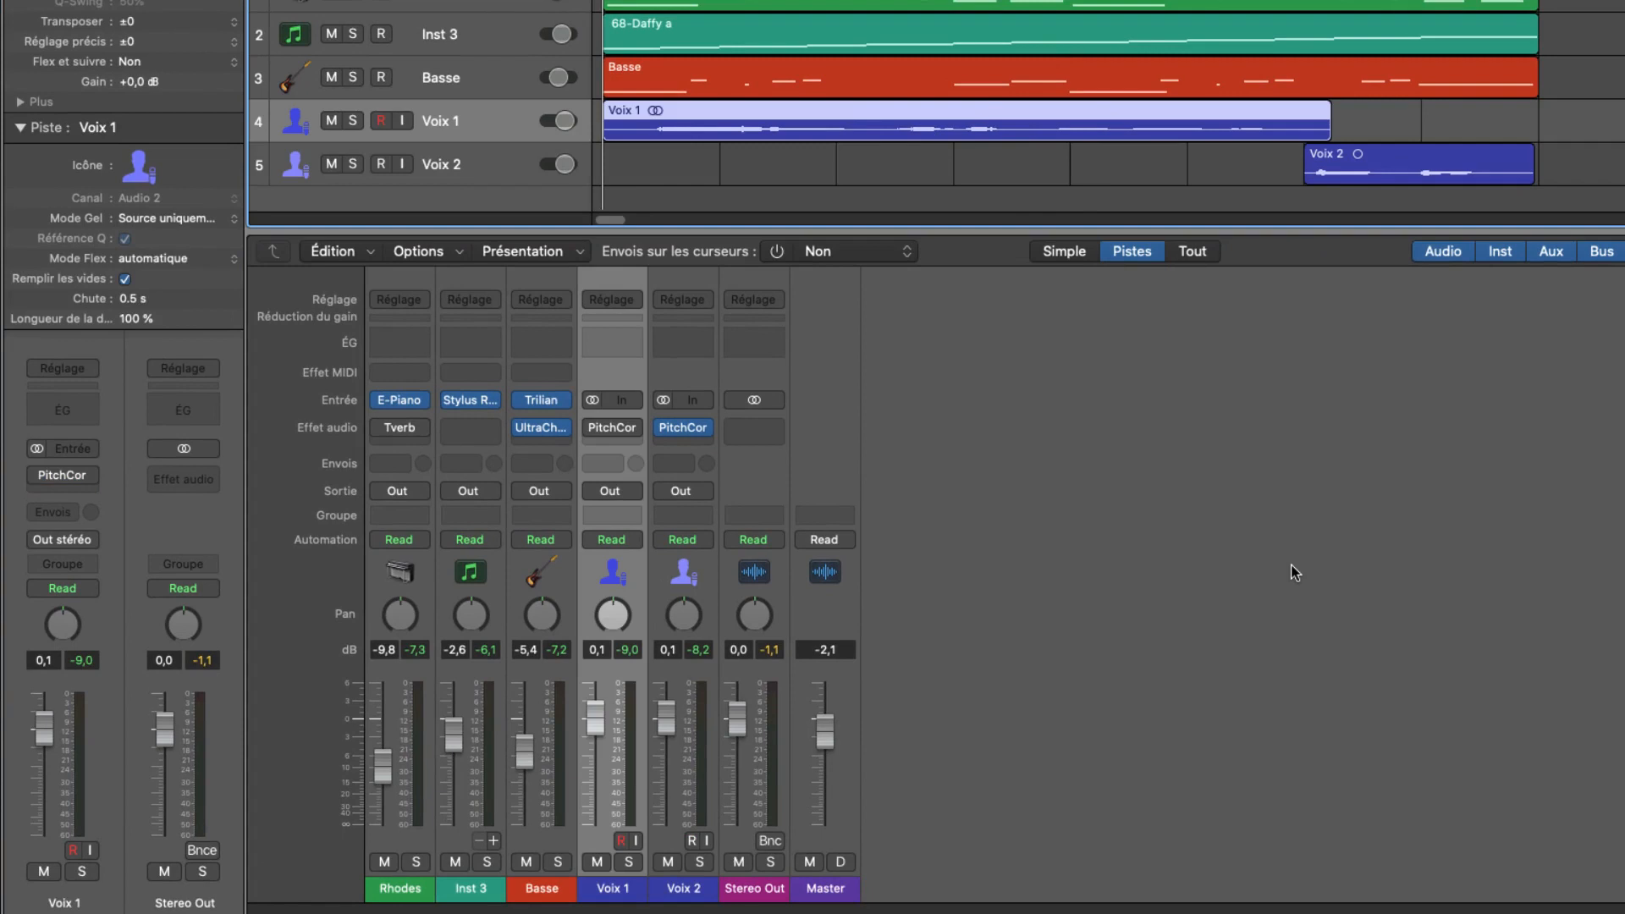
{"action": "left_click", "coordinate": [493, 152]}
{"action": "left_click", "coordinate": [495, 129]}
{"action": "left_click", "coordinate": [89, 475]}
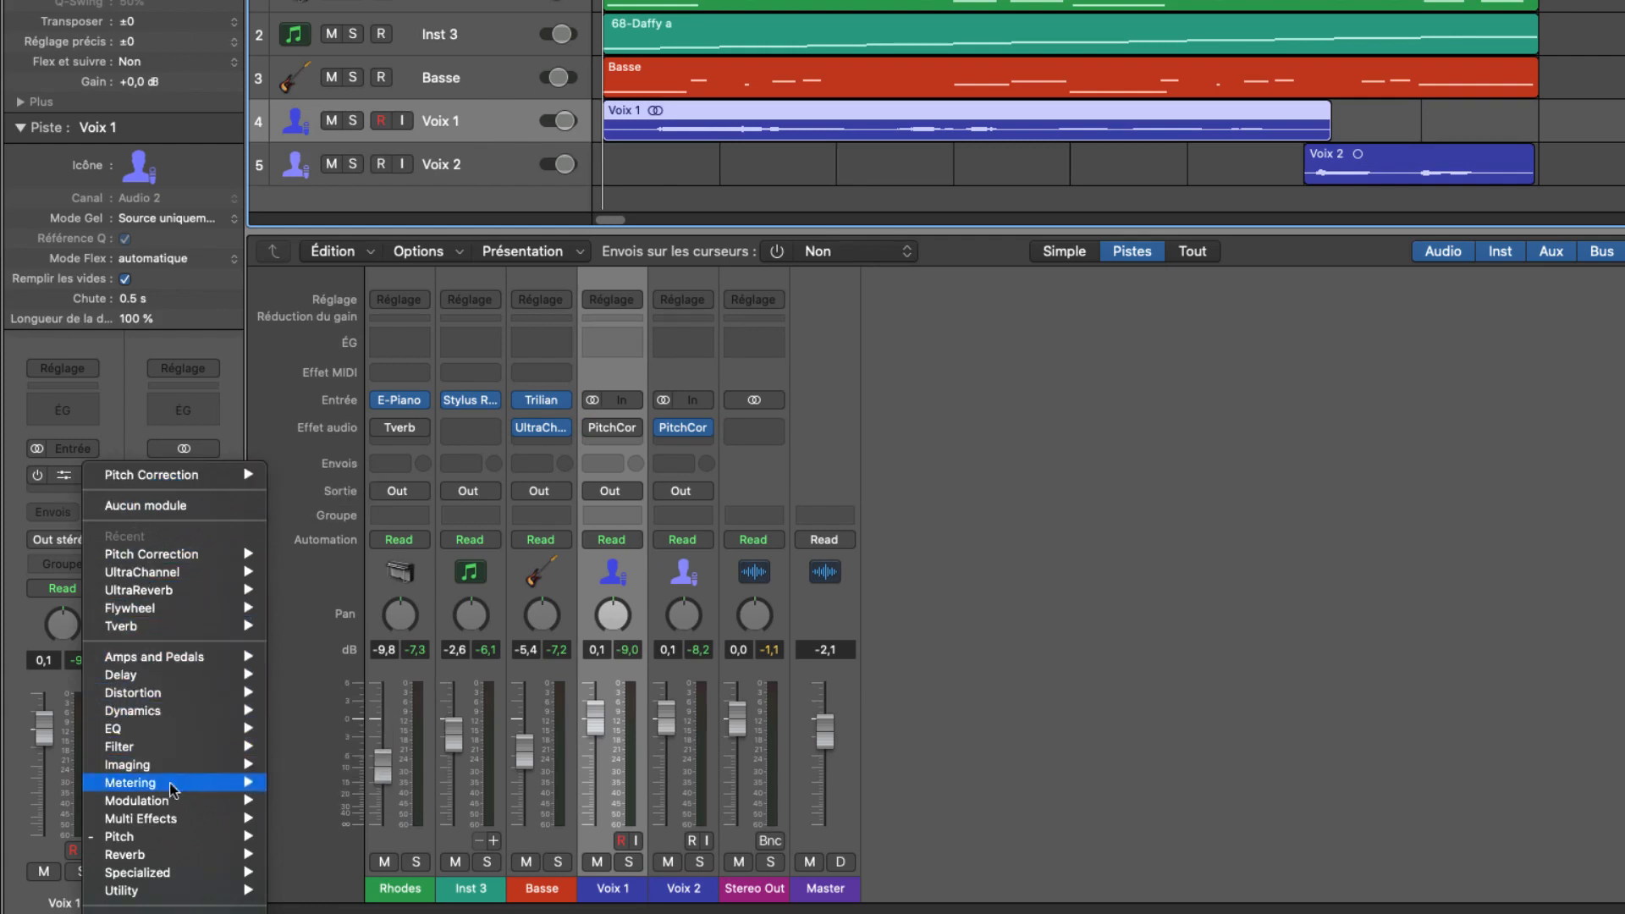
{"action": "mouse_move", "coordinate": [166, 834]}
{"action": "mouse_move", "coordinate": [346, 843]}
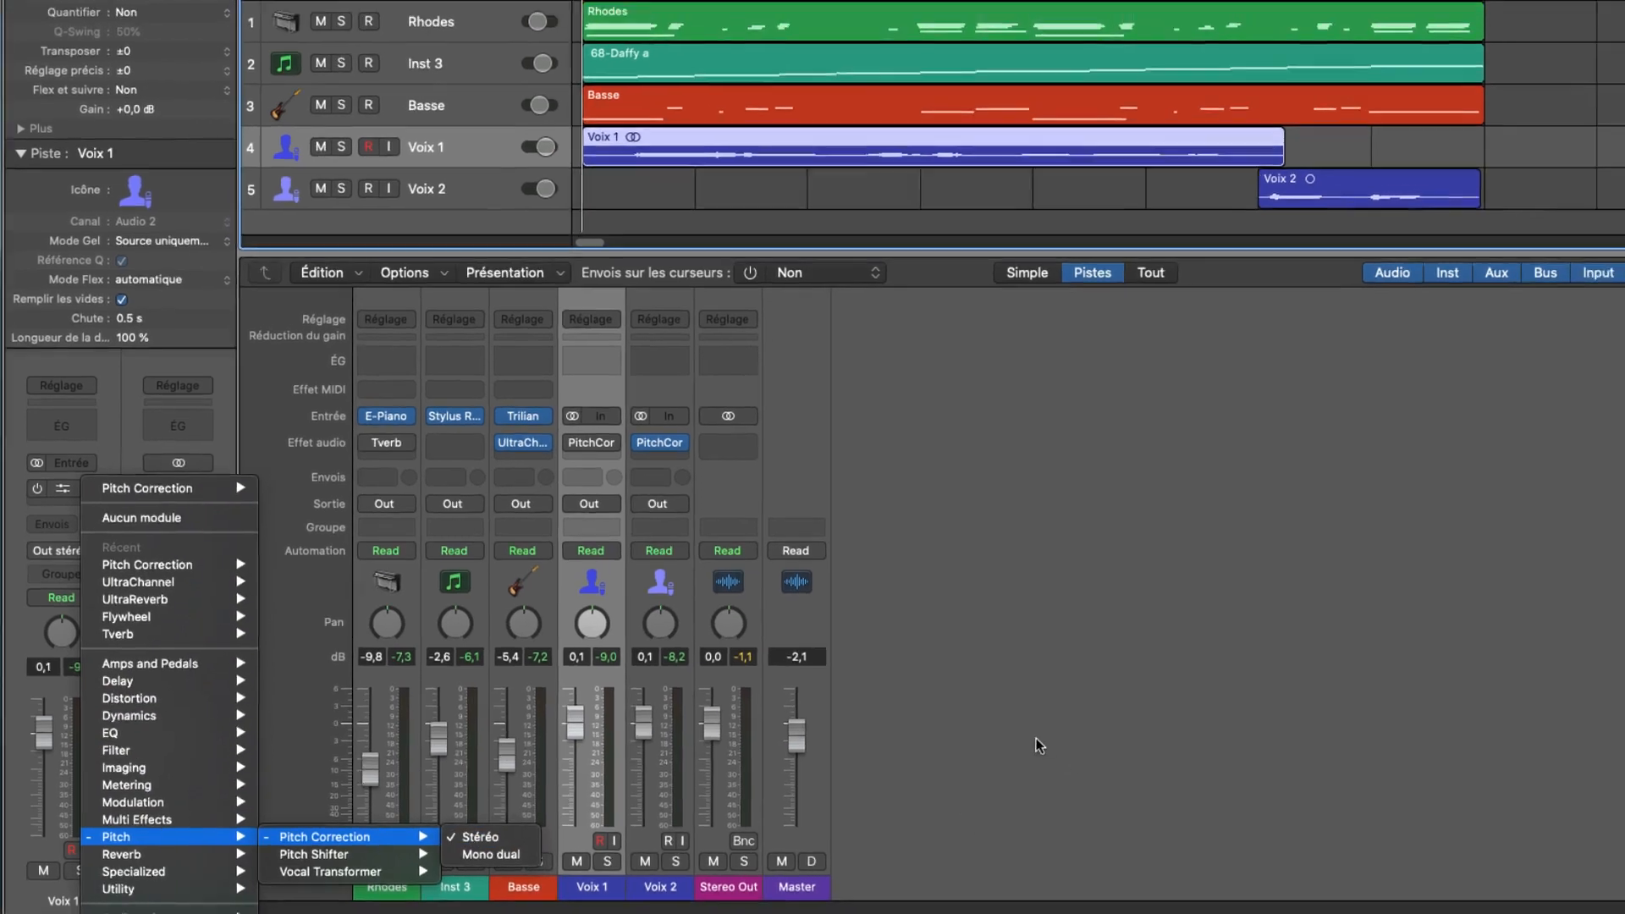
{"action": "left_click", "coordinate": [1100, 718]}
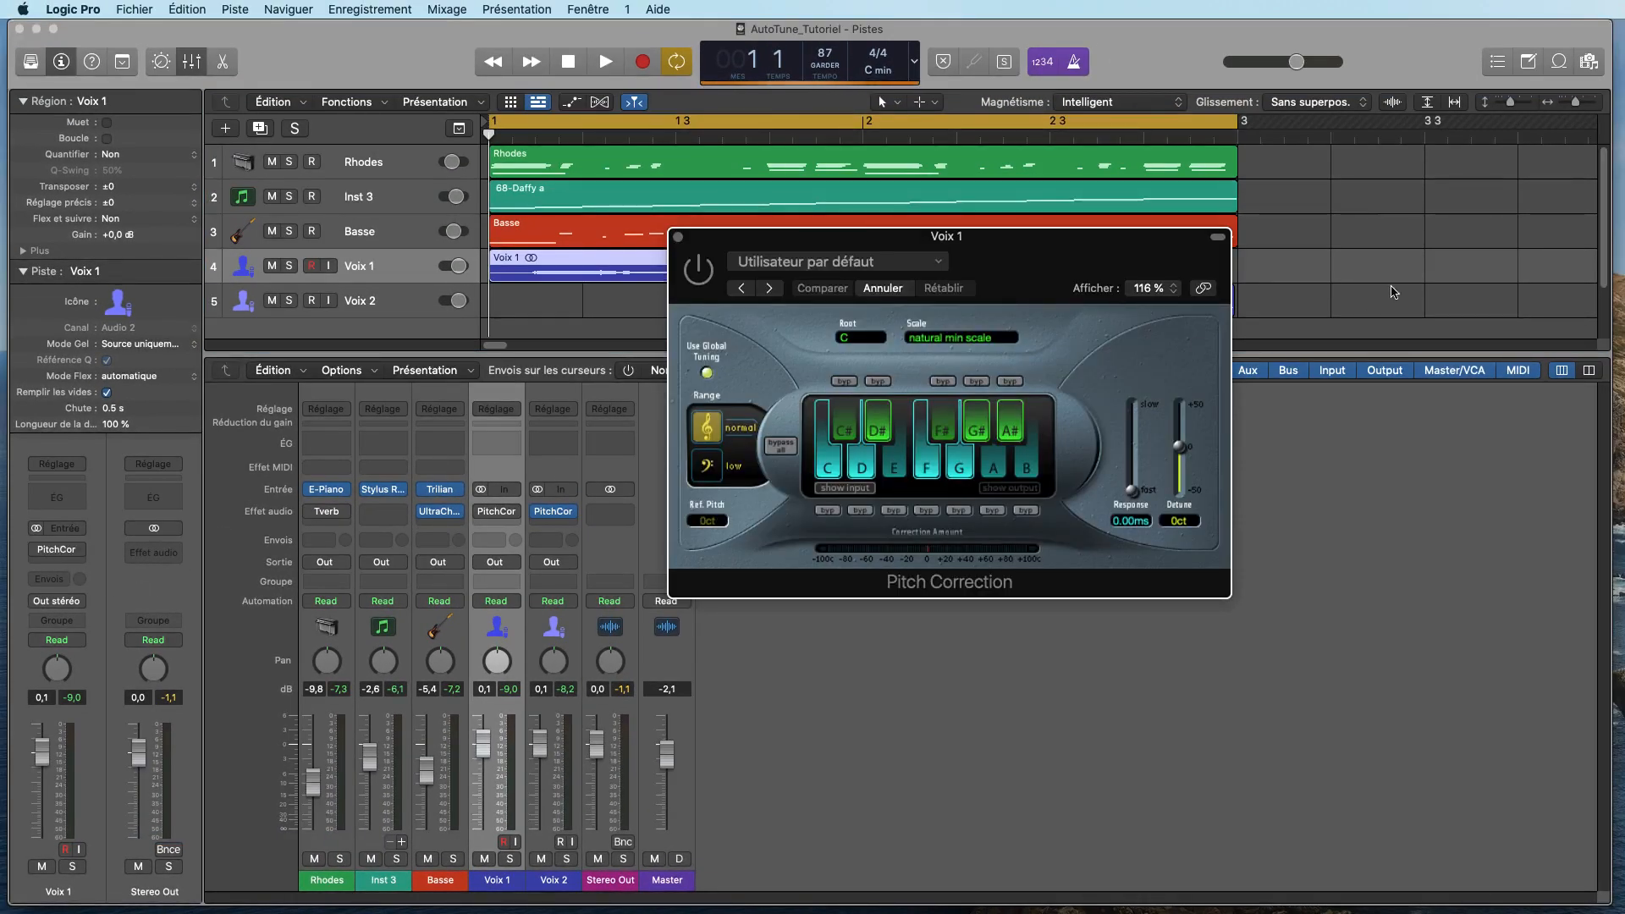
{"action": "left_click_drag", "start_coordinate": [1138, 250], "coordinate": [1057, 246]}
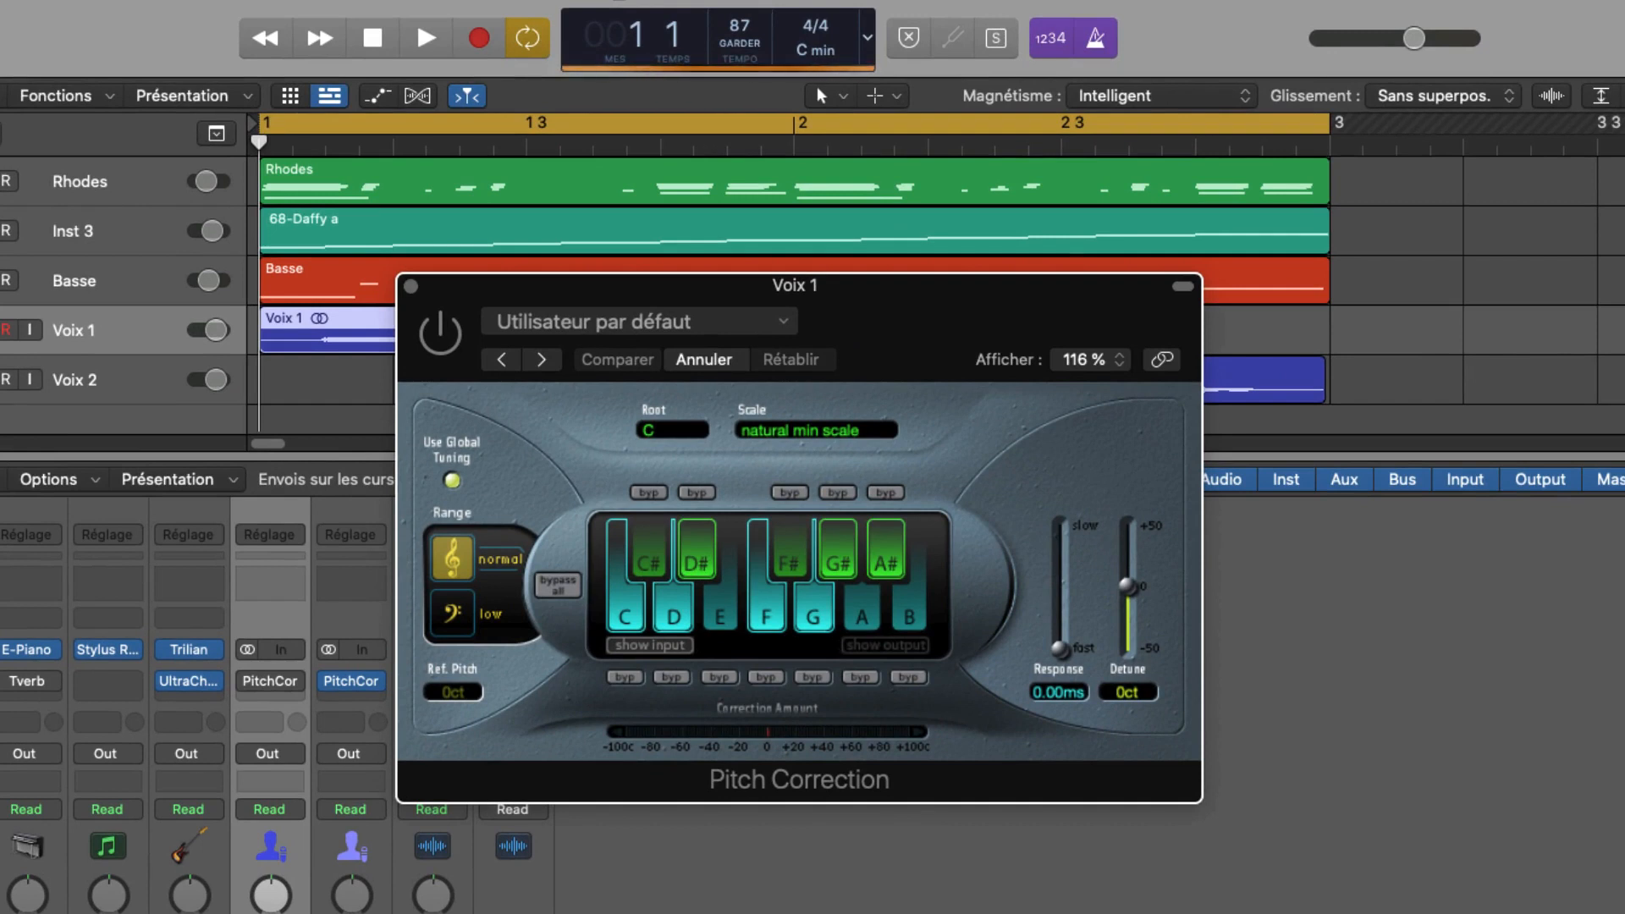
- Try the low range in the Voix 1 Pitch Correction and return it to normal
{"action": "left_click", "coordinate": [452, 479]}
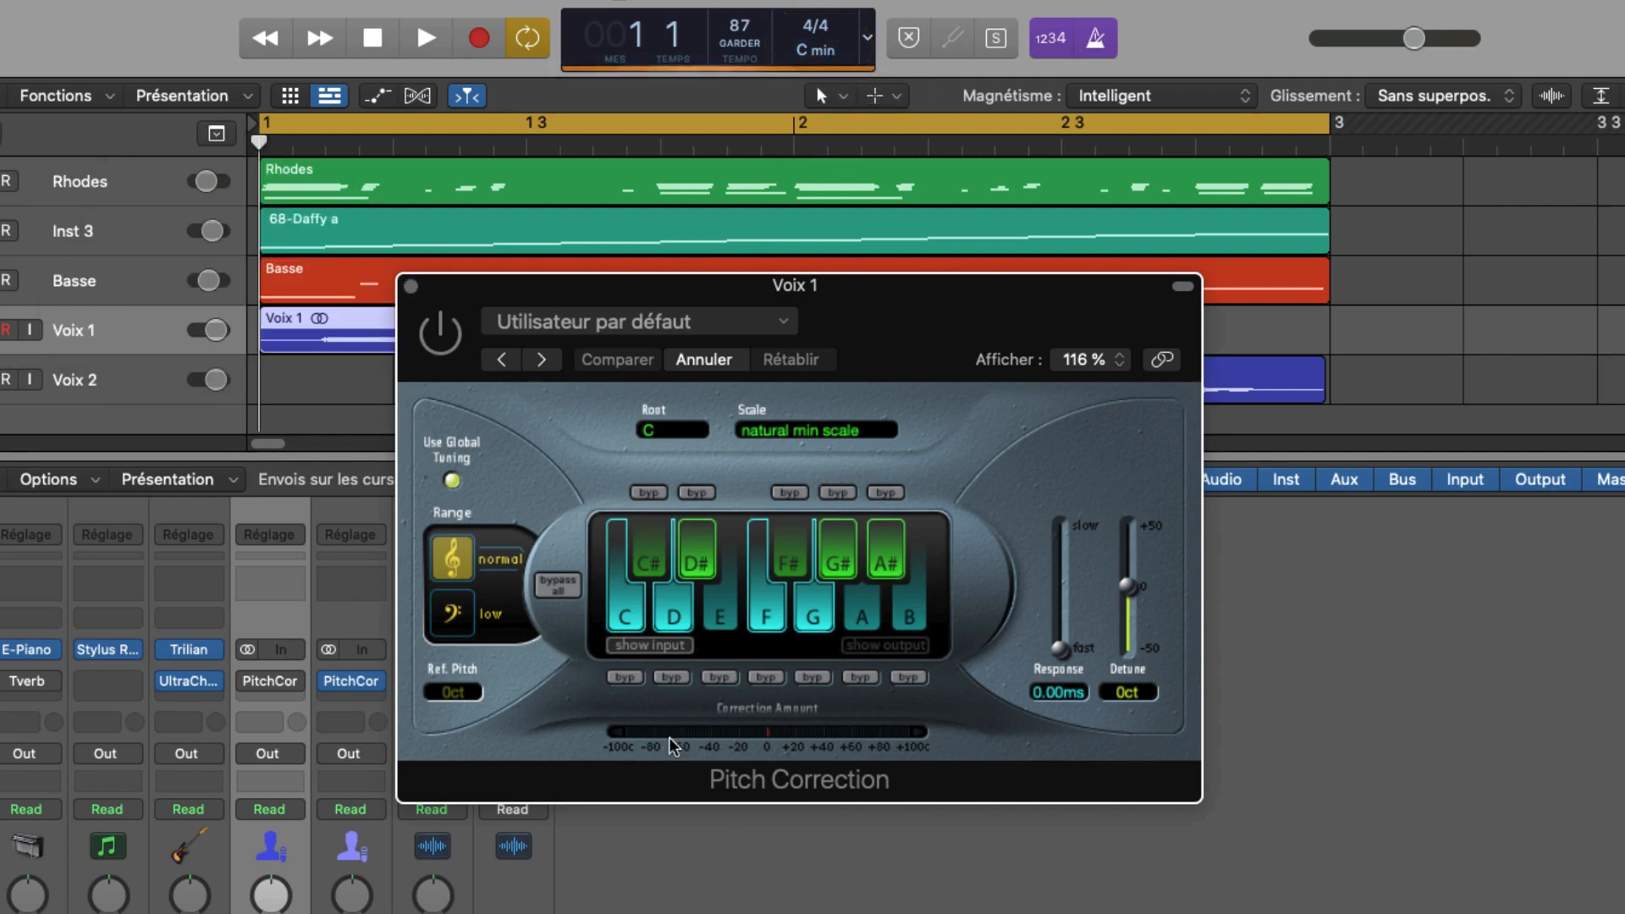
{"action": "left_click", "coordinate": [497, 613]}
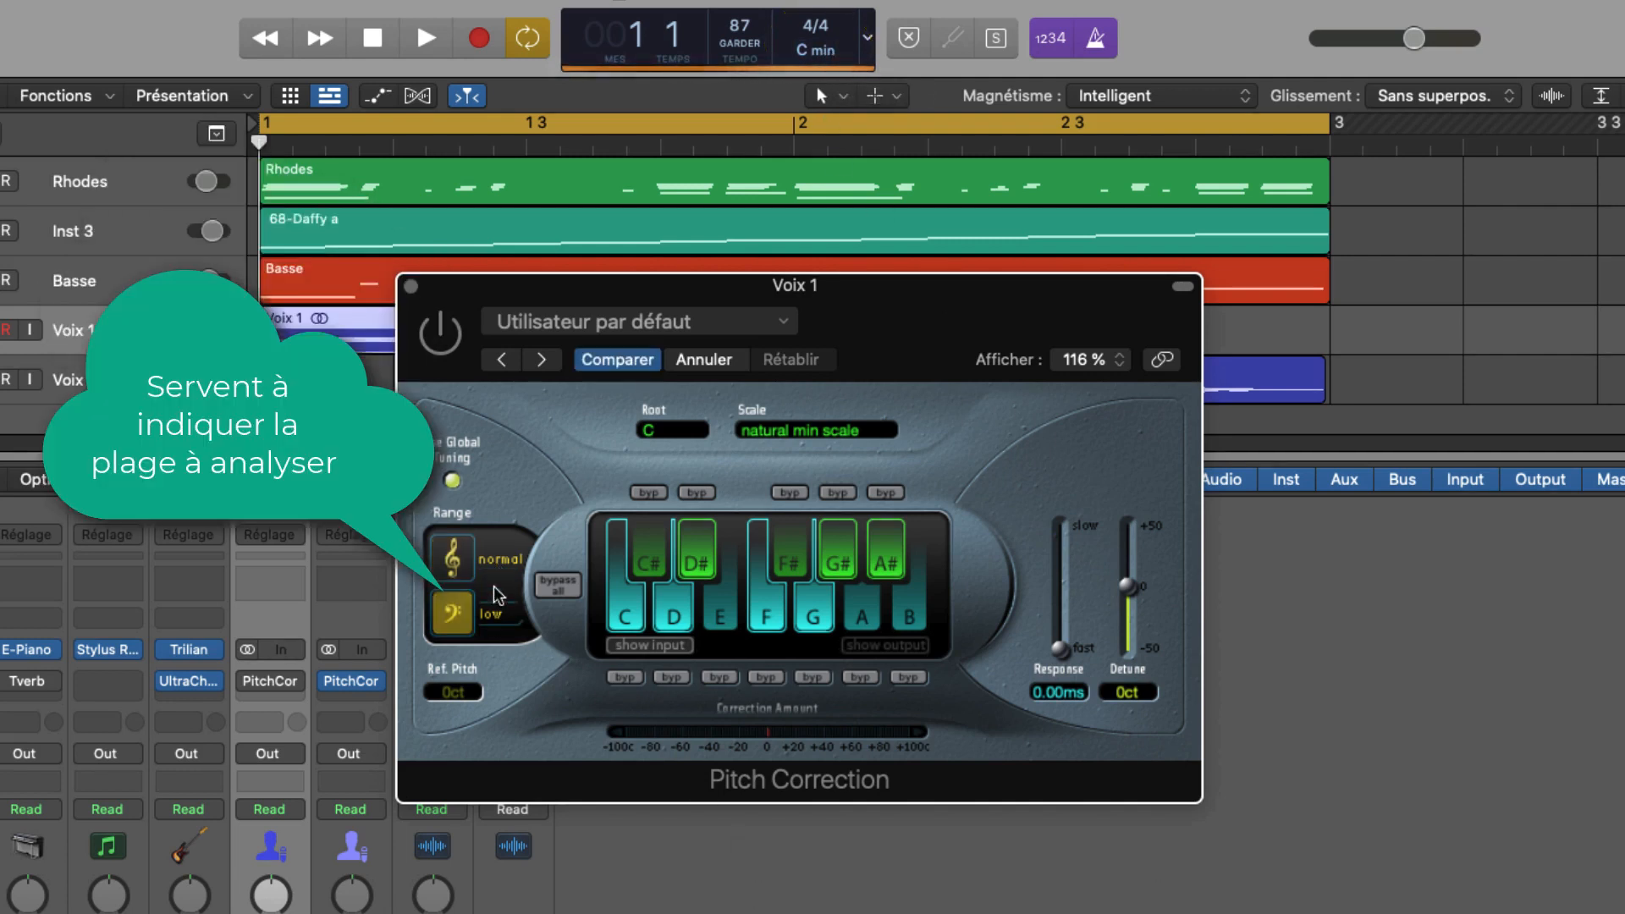
{"action": "left_click", "coordinate": [495, 569]}
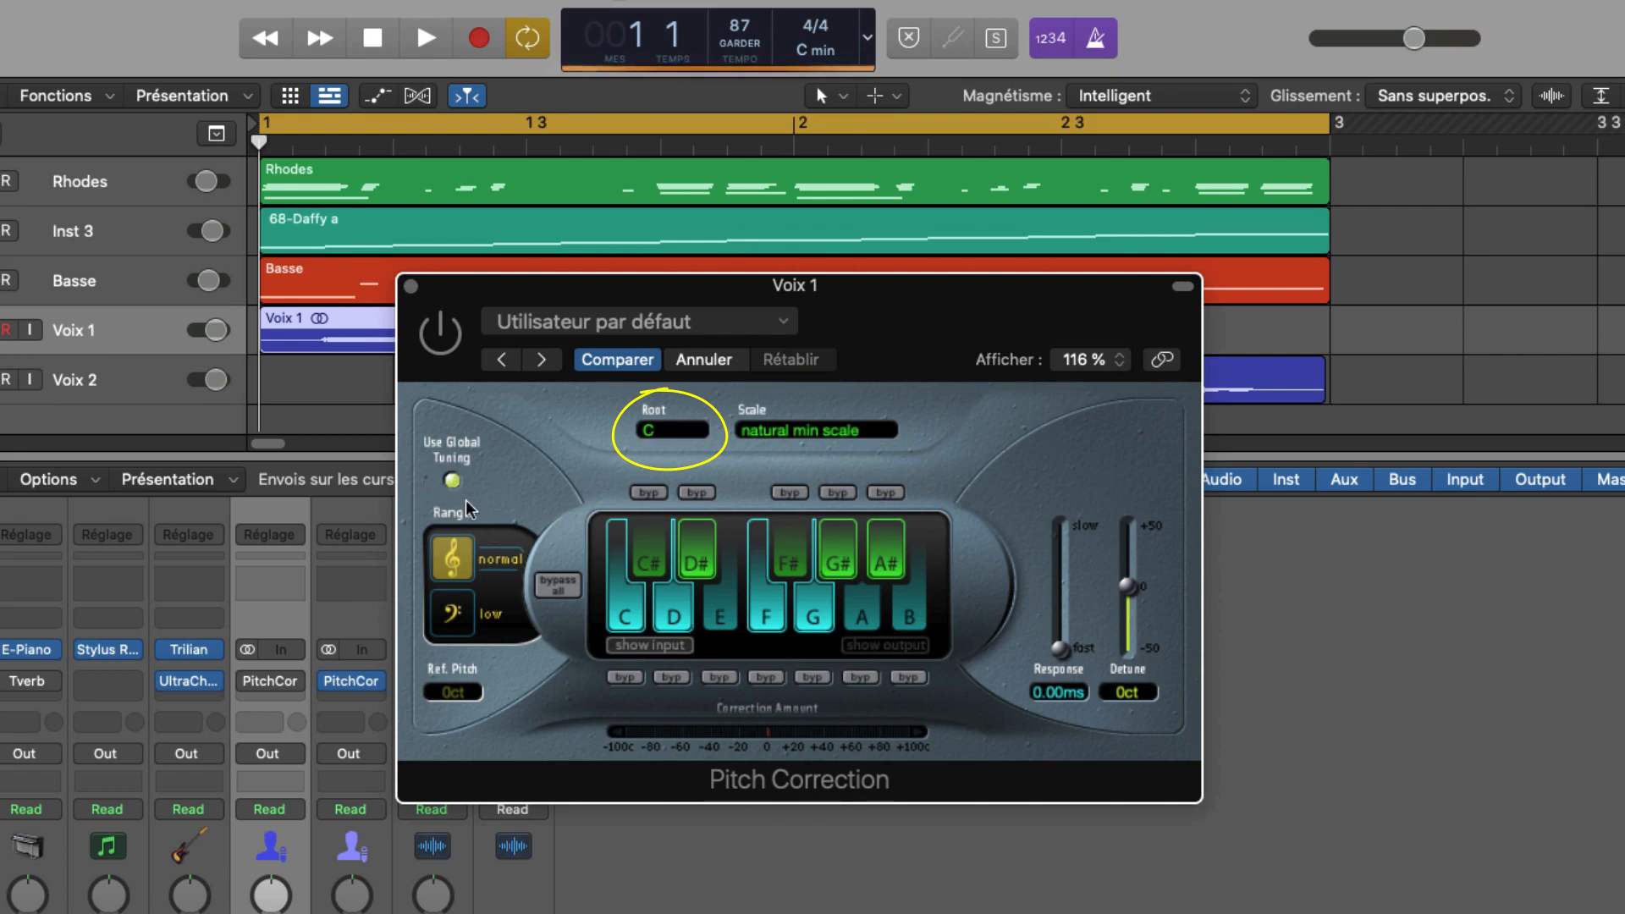
- Examine the root note and scale choices in Pitch Correction, keeping C and natural min scale
{"action": "left_click", "coordinate": [679, 439]}
{"action": "left_click", "coordinate": [673, 431]}
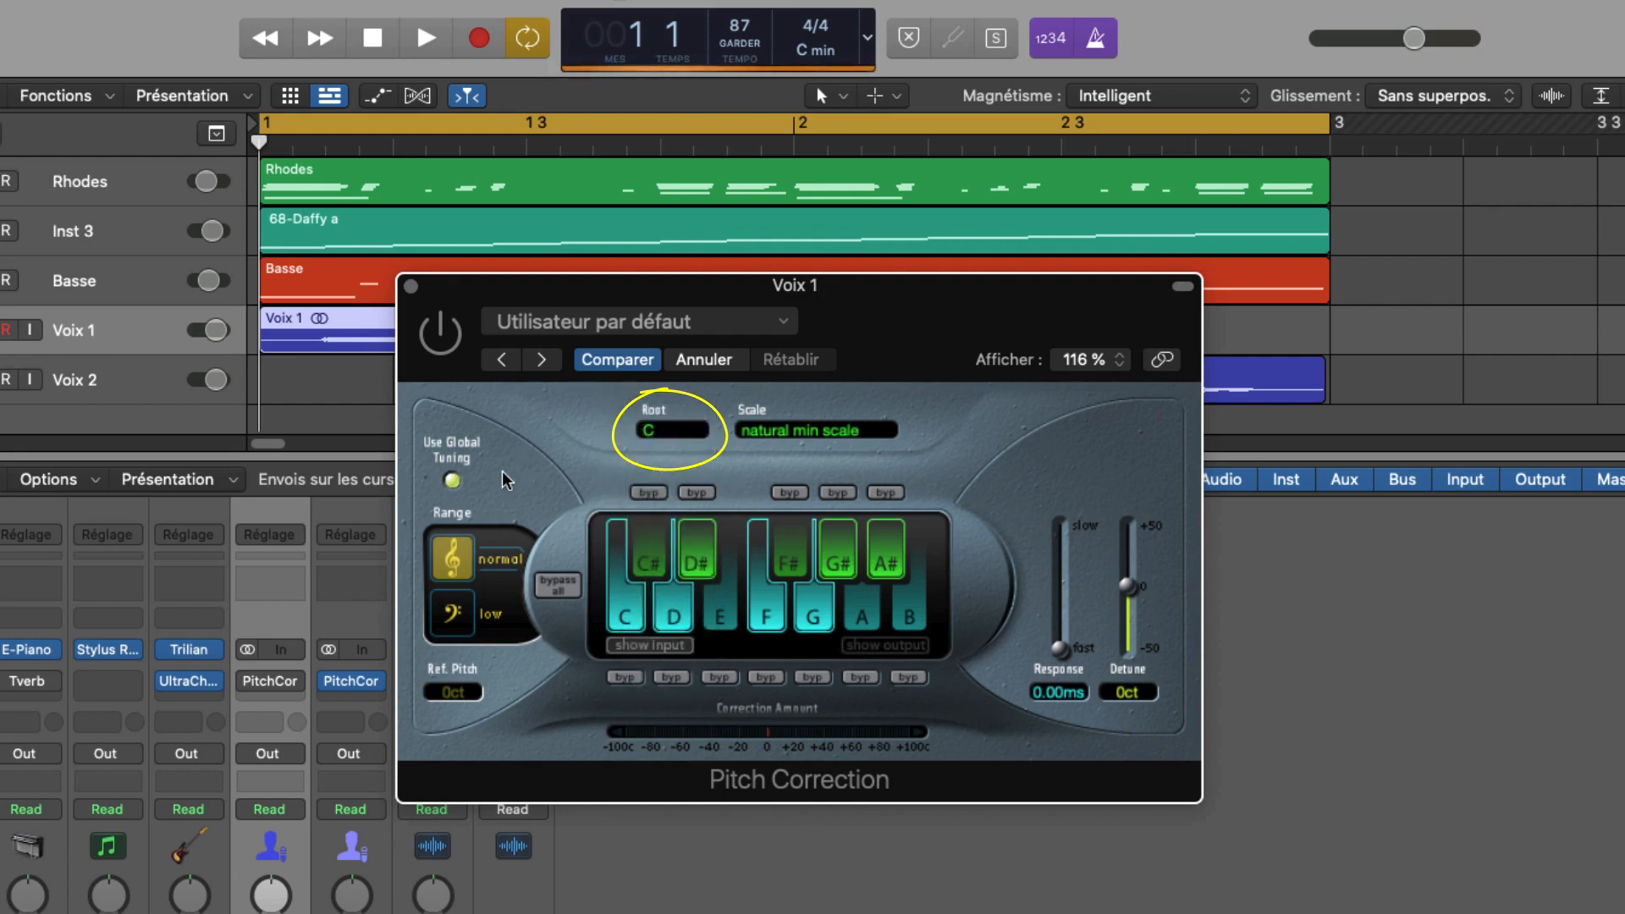
{"action": "left_click", "coordinate": [452, 481]}
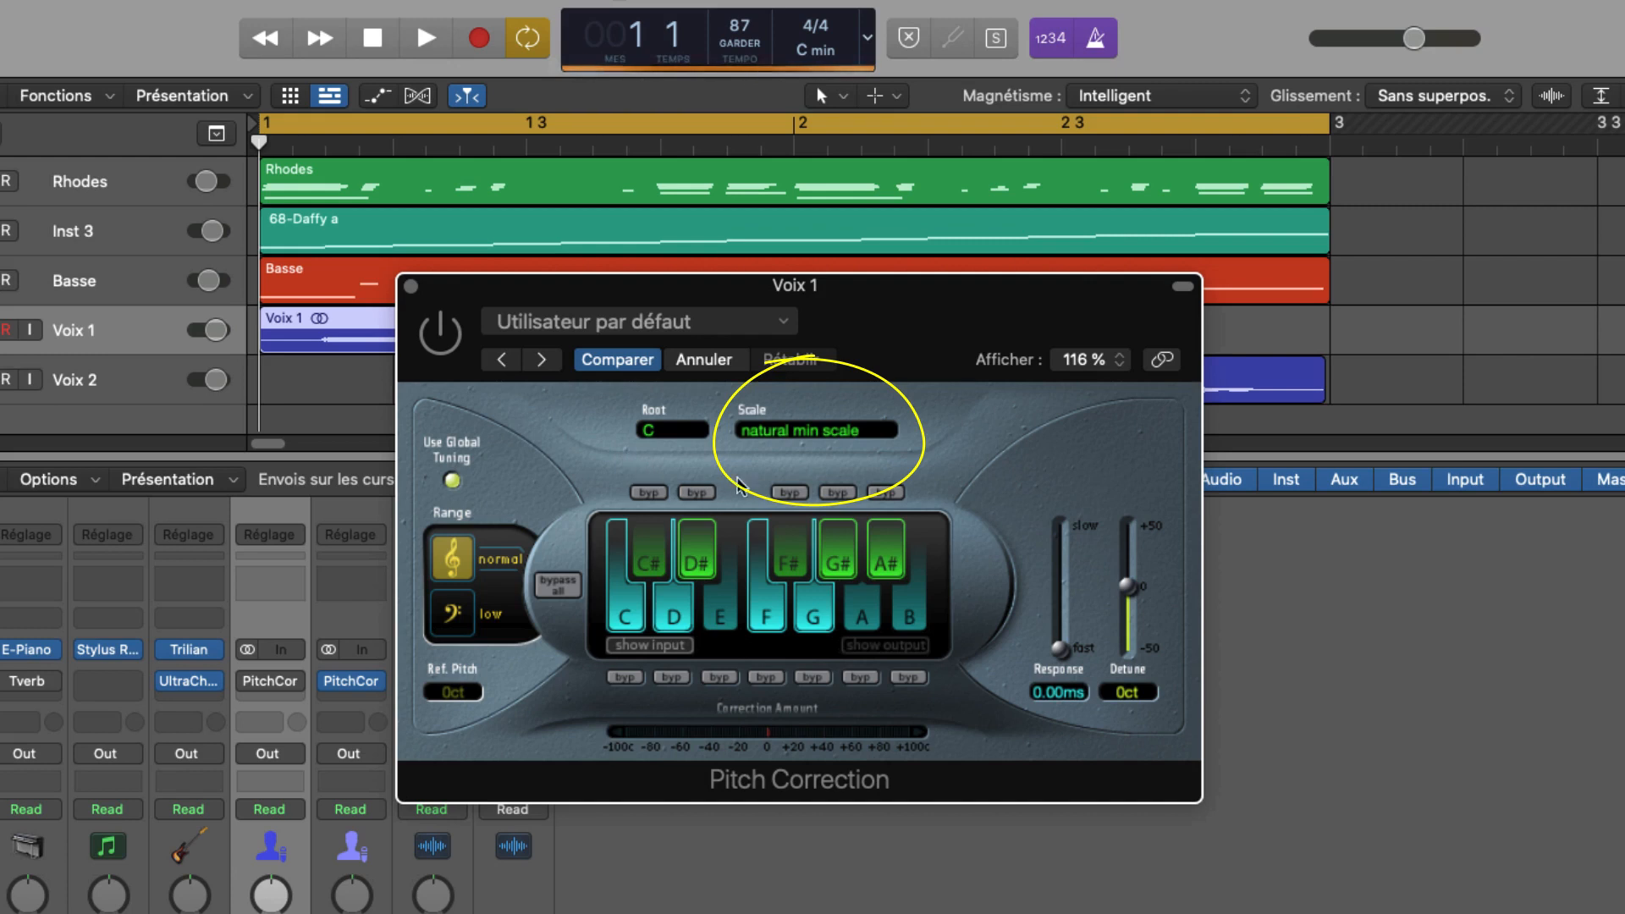
{"action": "left_click", "coordinate": [802, 432]}
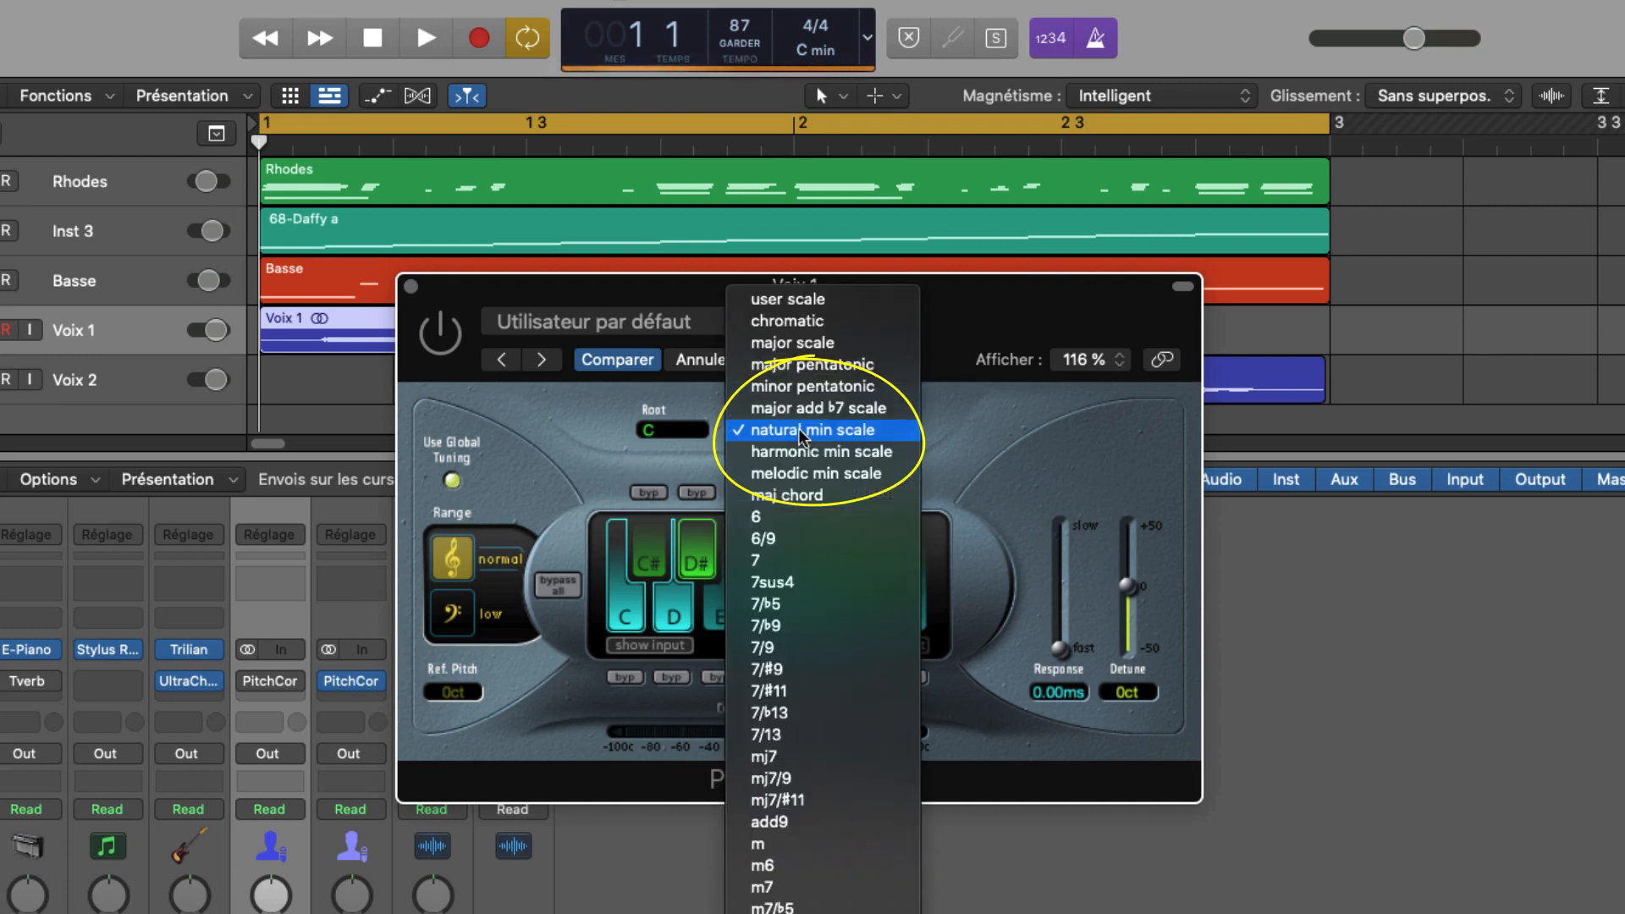
{"action": "left_click", "coordinate": [957, 435]}
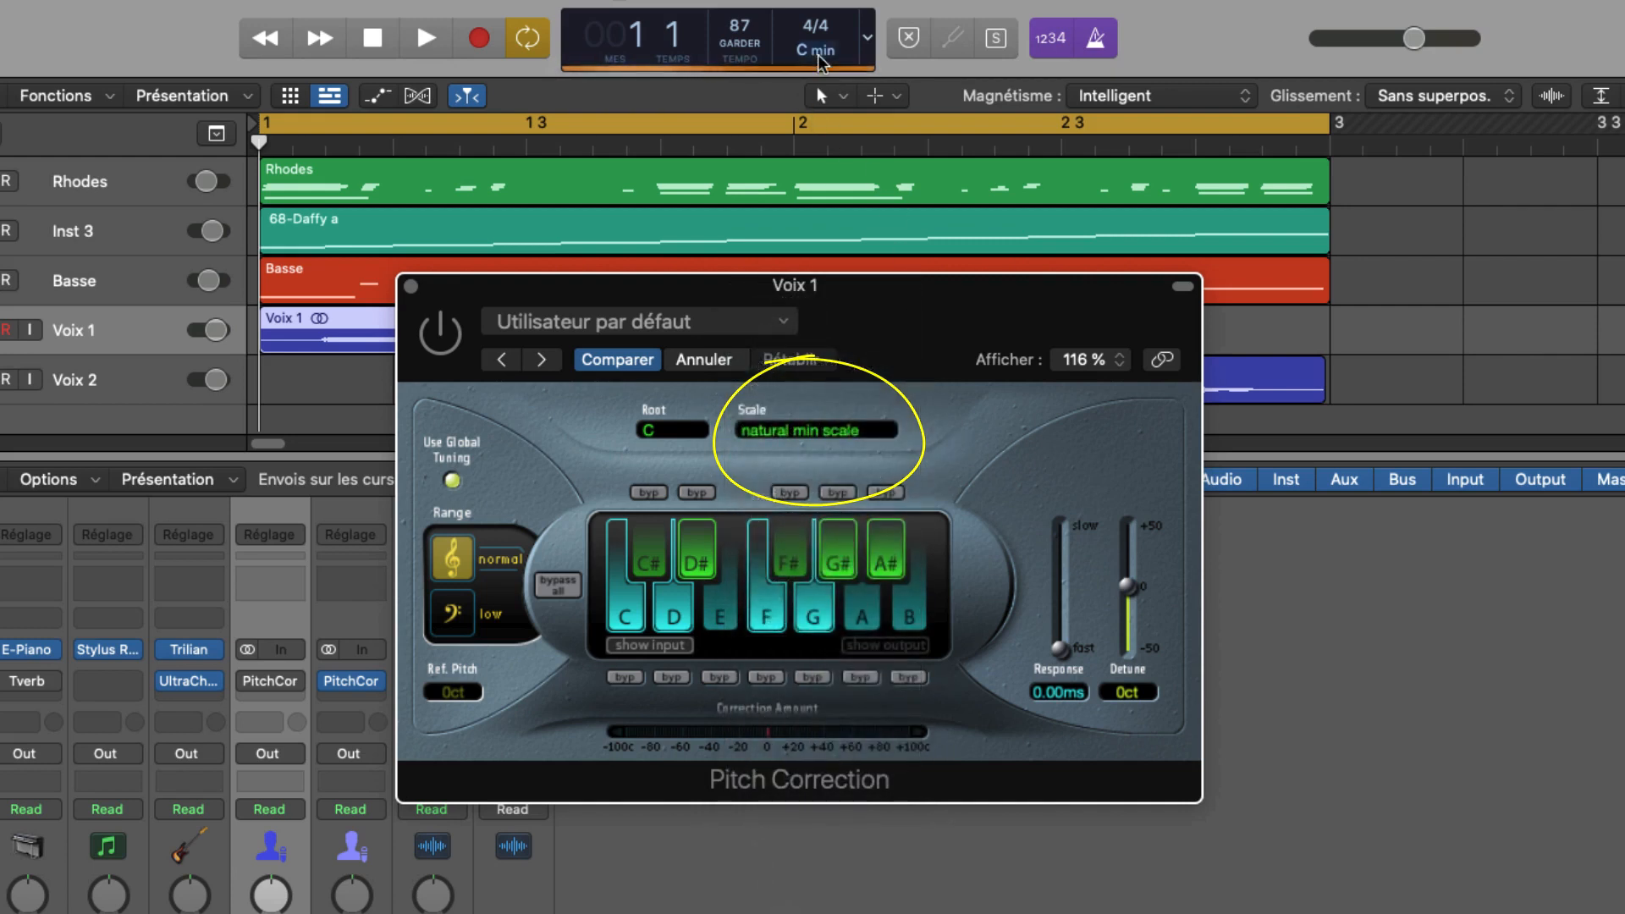
{"action": "left_click", "coordinate": [819, 435]}
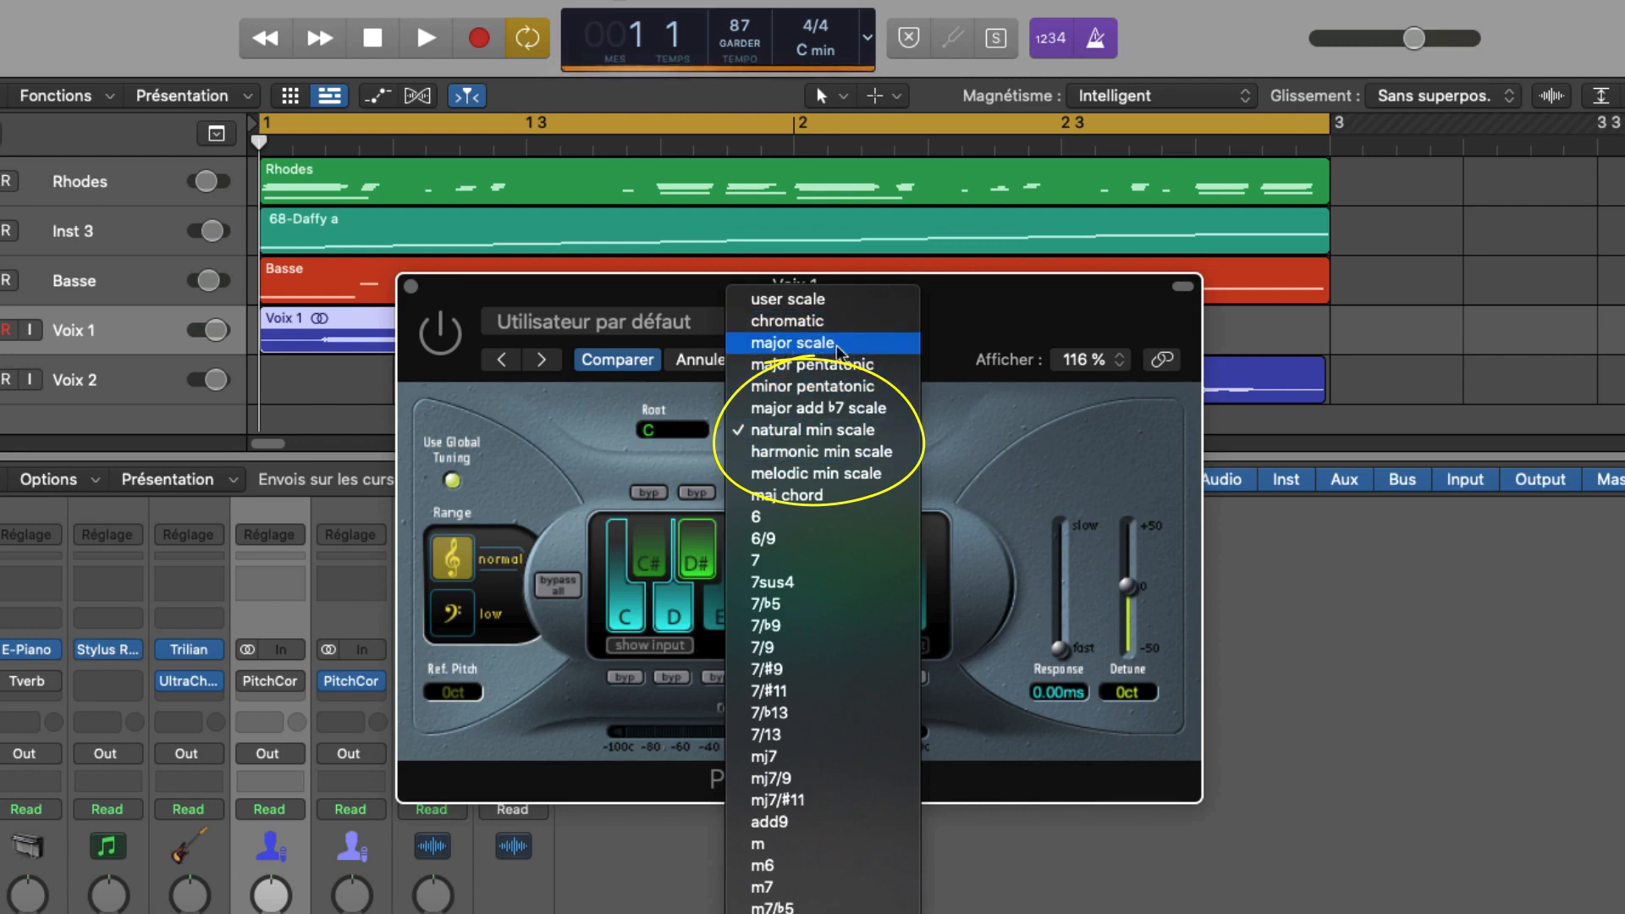
{"action": "left_click", "coordinate": [813, 429]}
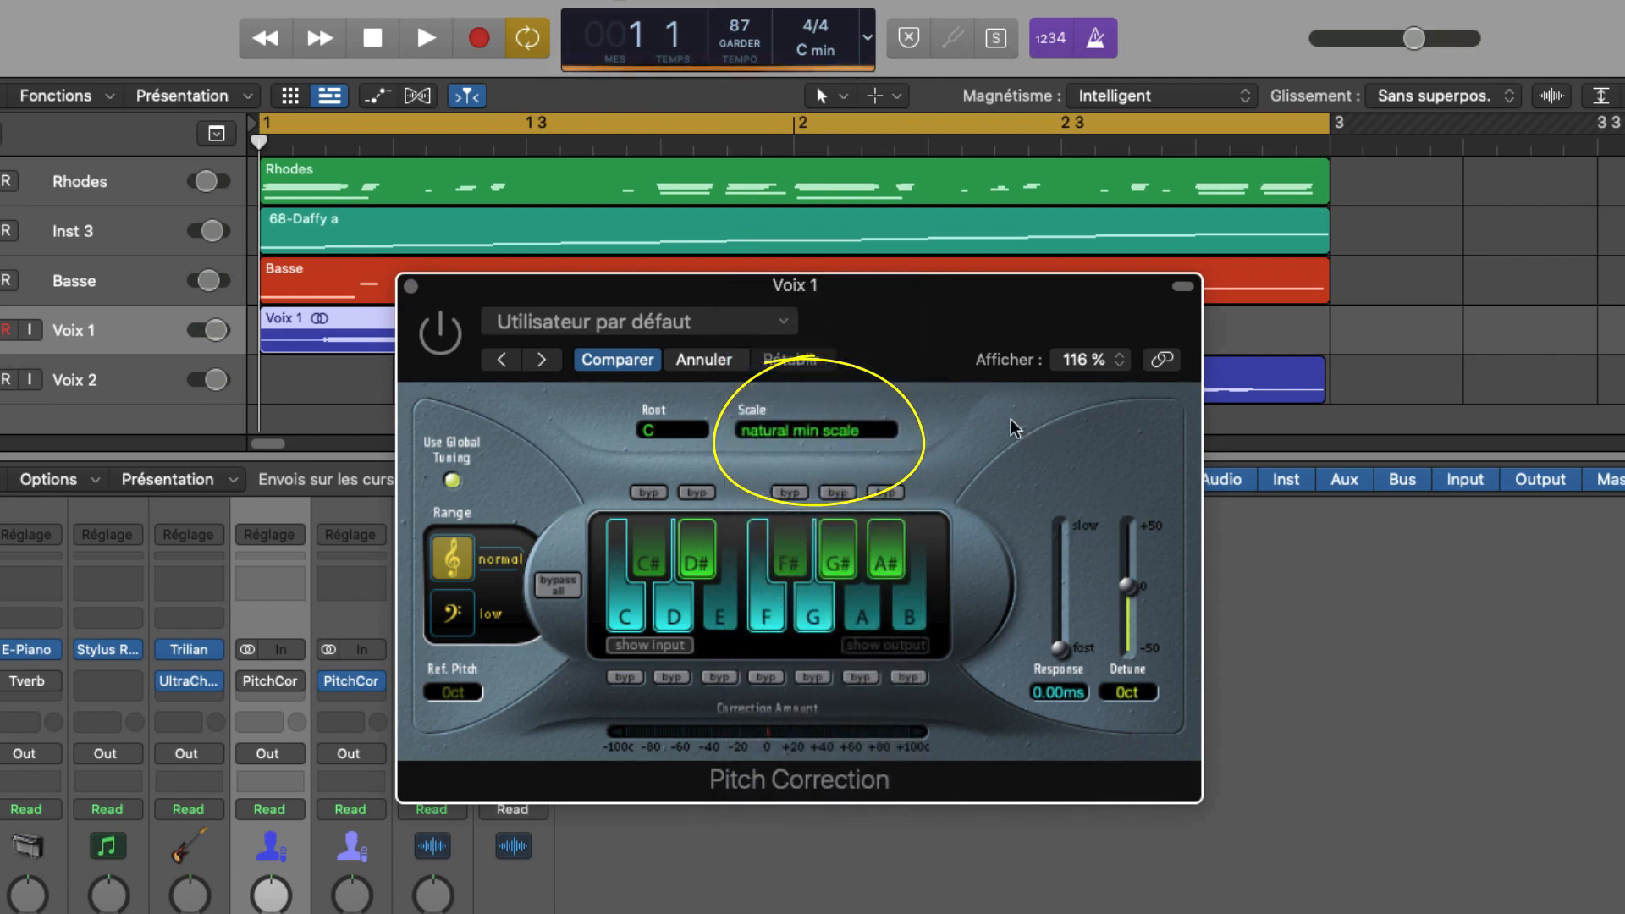
{"action": "left_click", "coordinate": [830, 433]}
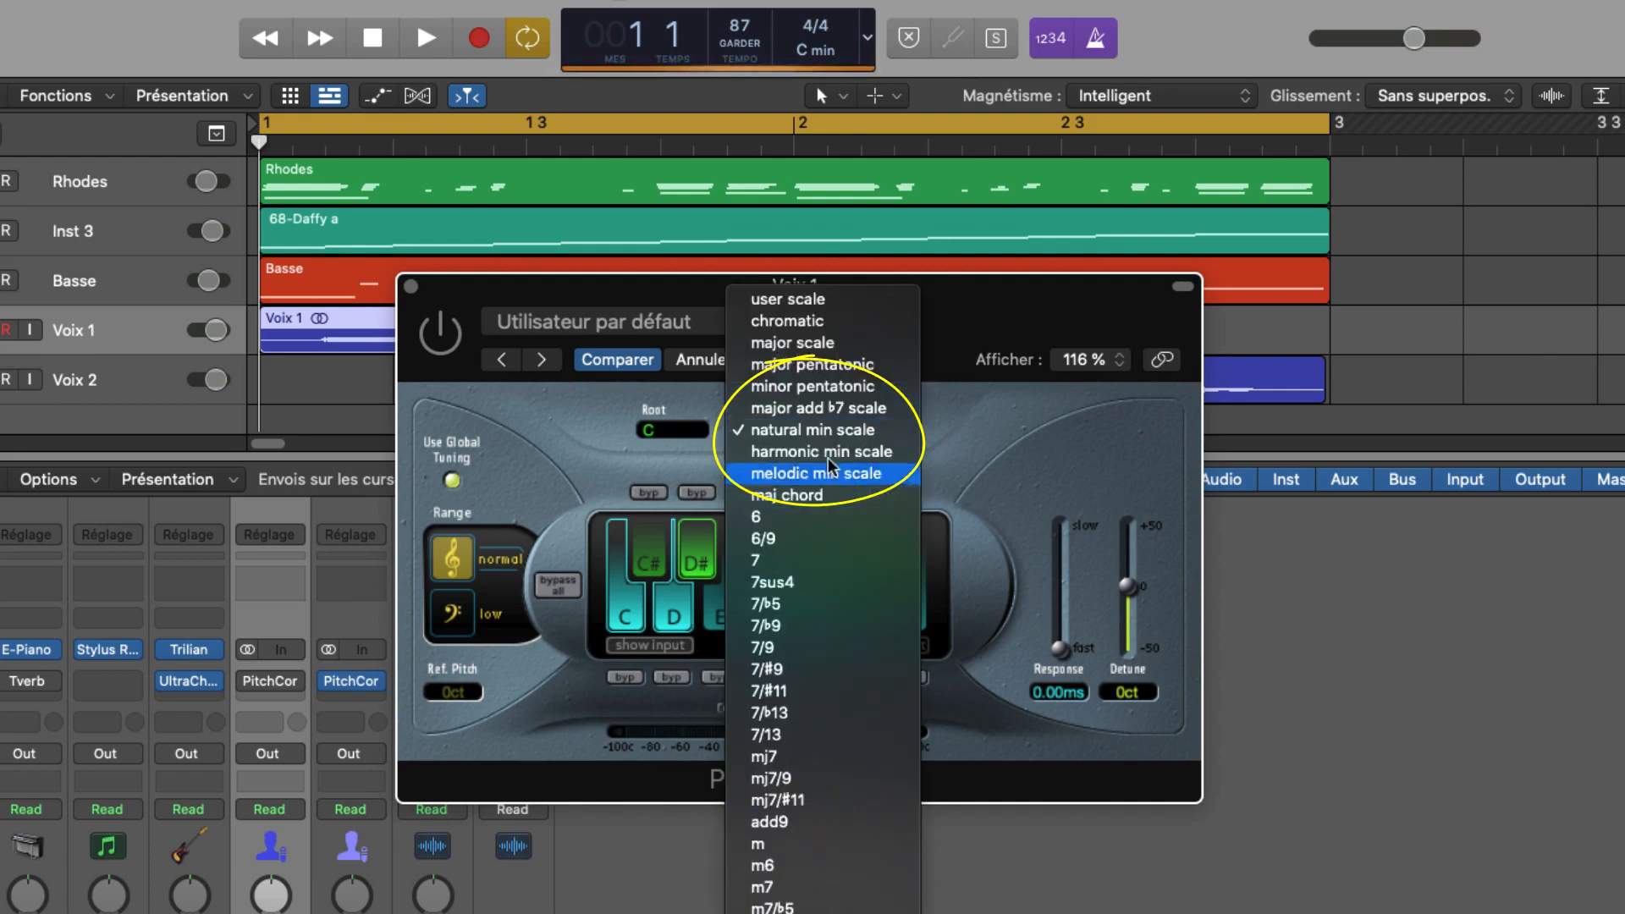
{"action": "left_click", "coordinate": [986, 413]}
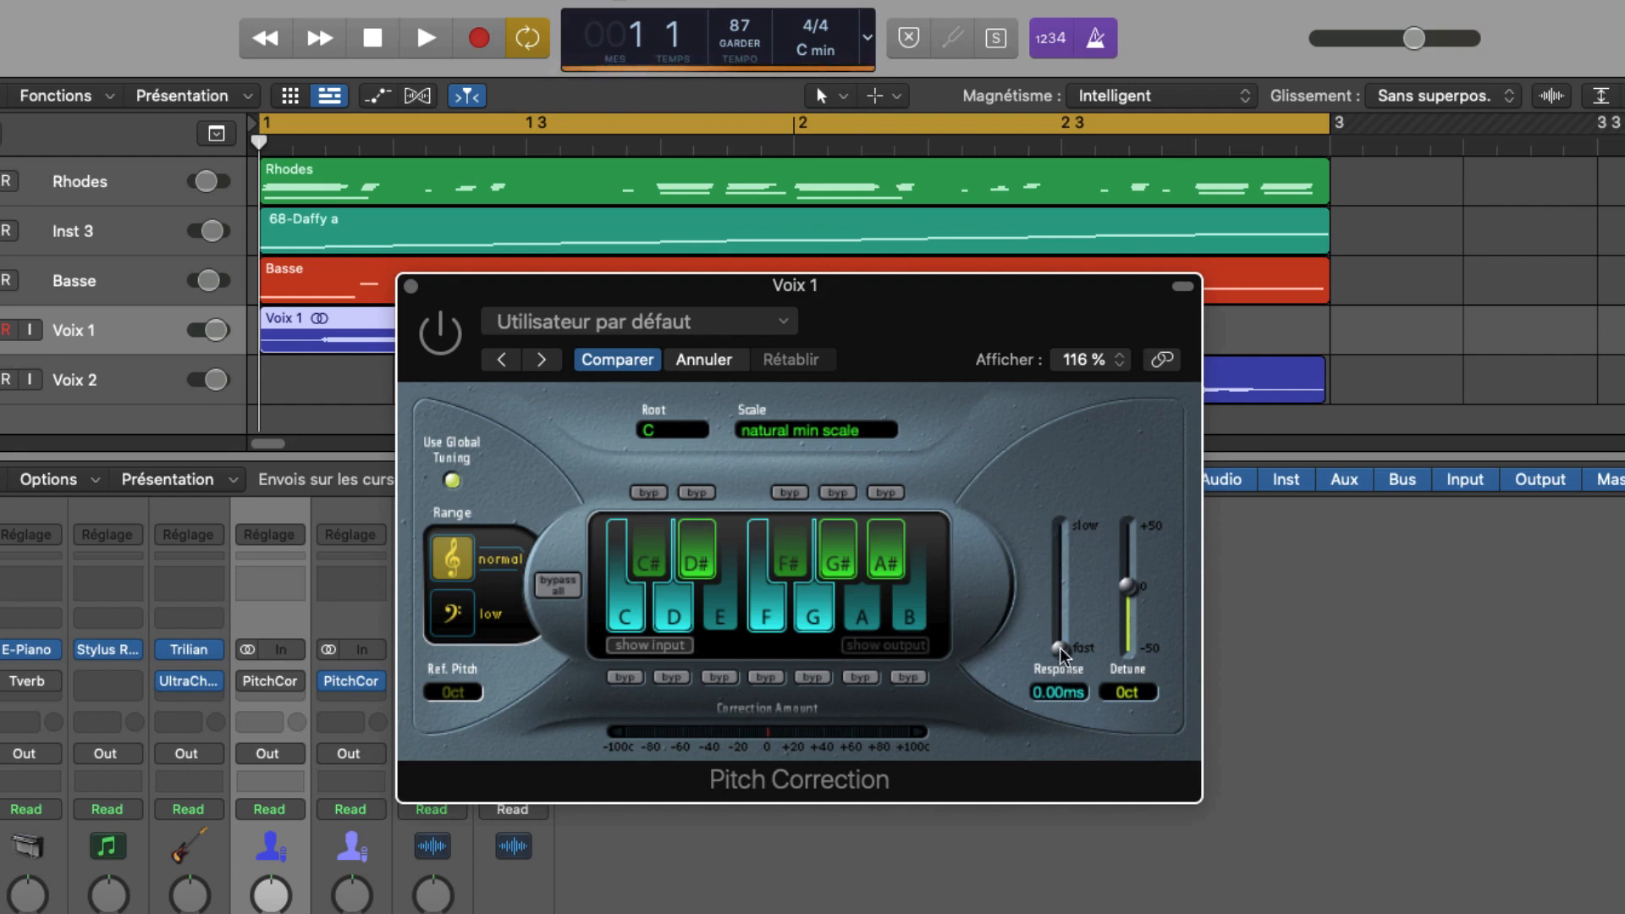
- Try the Response and Detune controls of Pitch Correction, leaving them at 0.00 ms and 0 ct
{"action": "mouse_move", "coordinate": [1063, 655]}
{"action": "left_mouse_down"}
{"action": "mouse_move", "coordinate": [1063, 584]}
{"action": "mouse_move", "coordinate": [1067, 658]}
{"action": "left_mouse_up"}
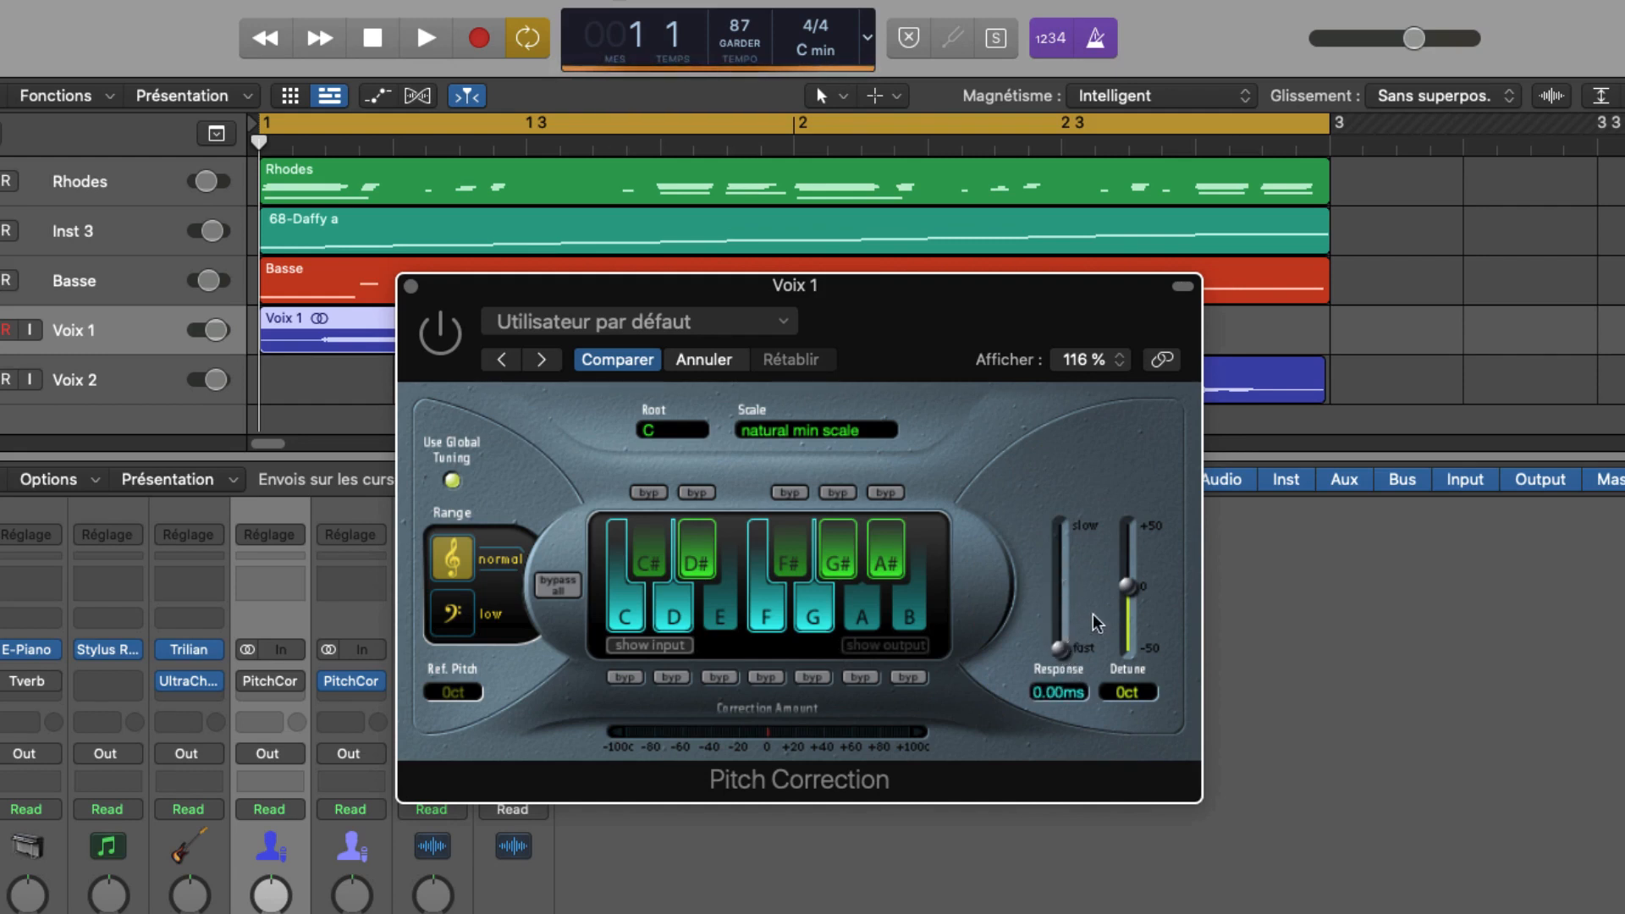
{"action": "left_click_drag", "start_coordinate": [1129, 587], "coordinate": [1131, 588]}
{"action": "mouse_move", "coordinate": [1060, 648]}
{"action": "left_mouse_down"}
{"action": "mouse_move", "coordinate": [1065, 592]}
{"action": "mouse_move", "coordinate": [1073, 665]}
{"action": "left_mouse_up"}
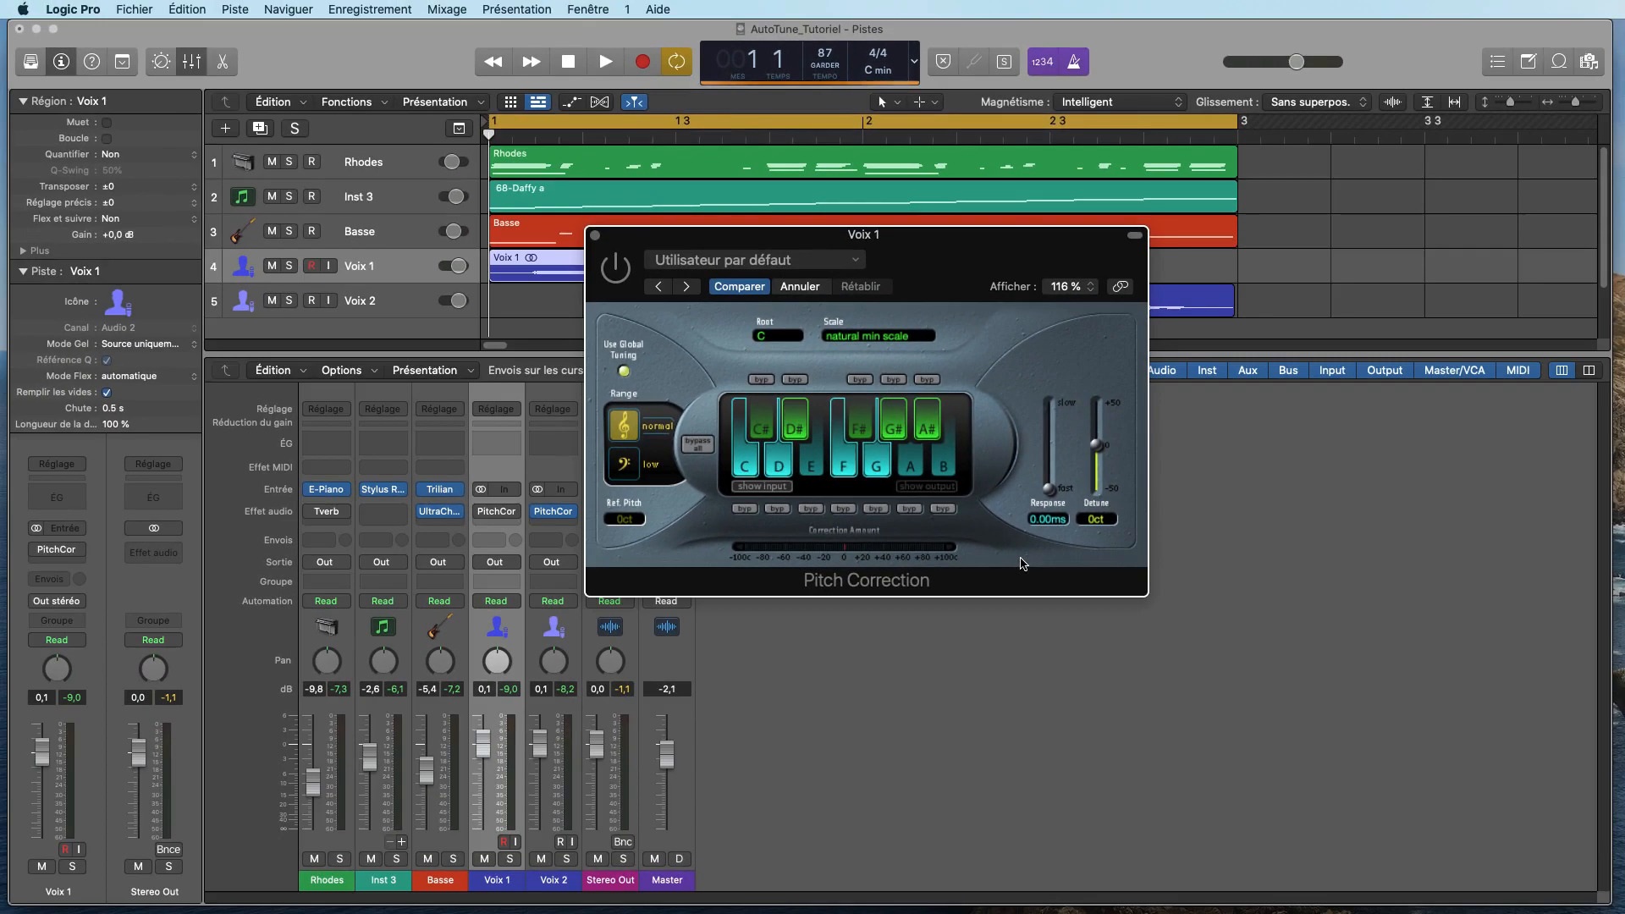
- Play the project with the Voix 1 and Voix 2 tracks soloed, and stop playback
{"action": "left_click_drag", "start_coordinate": [969, 264], "coordinate": [1099, 438]}
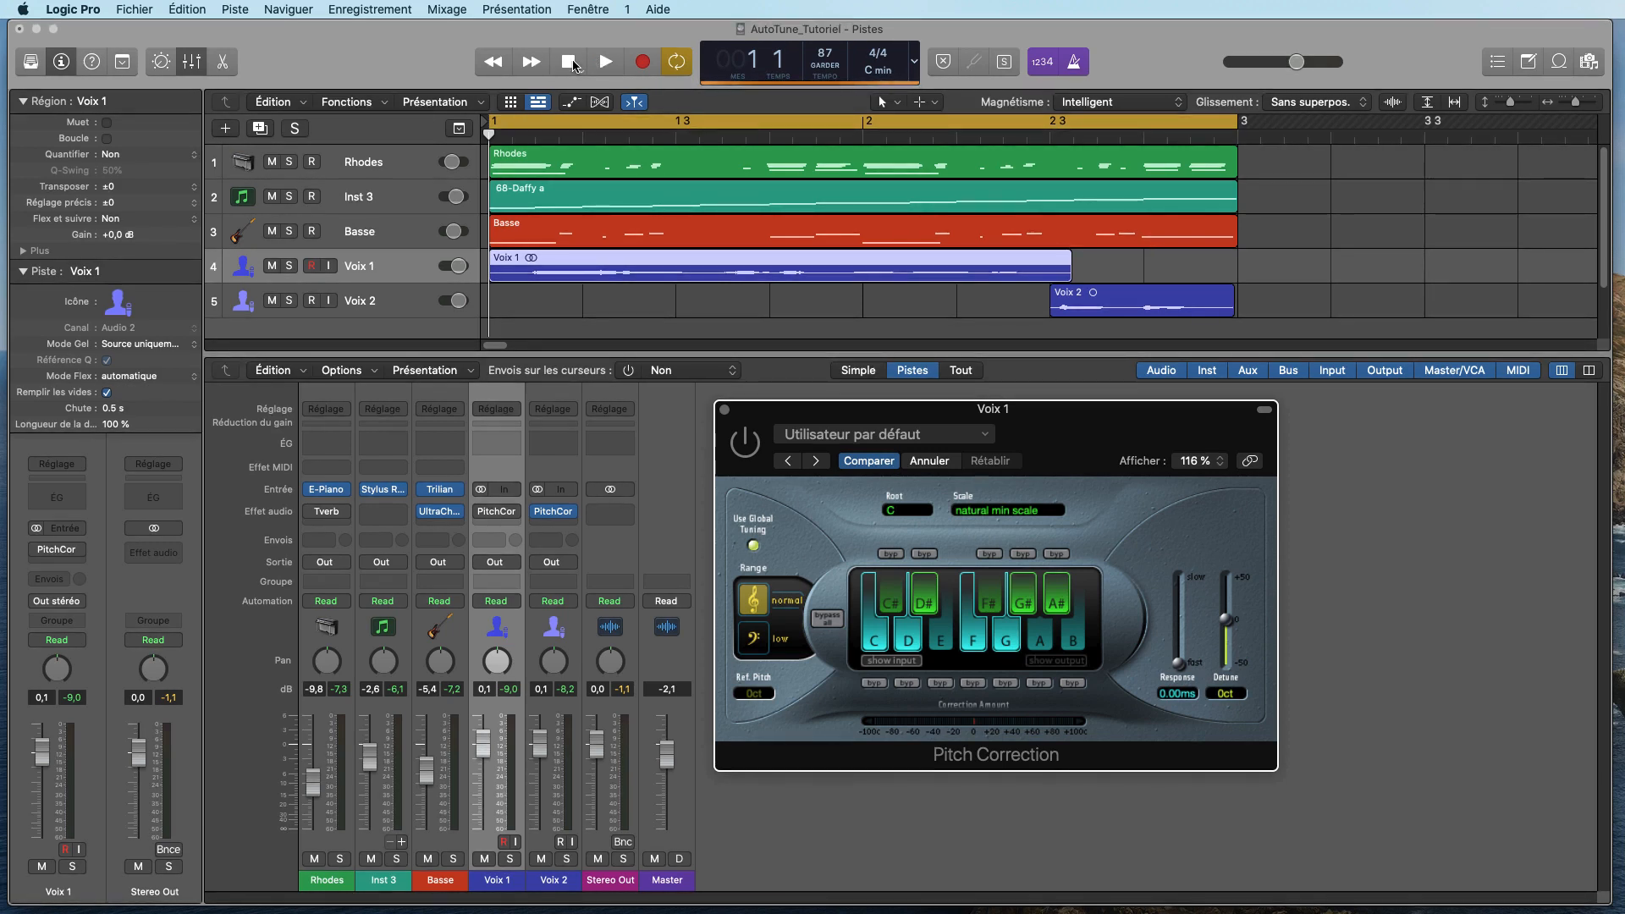
{"action": "left_click", "coordinate": [399, 295]}
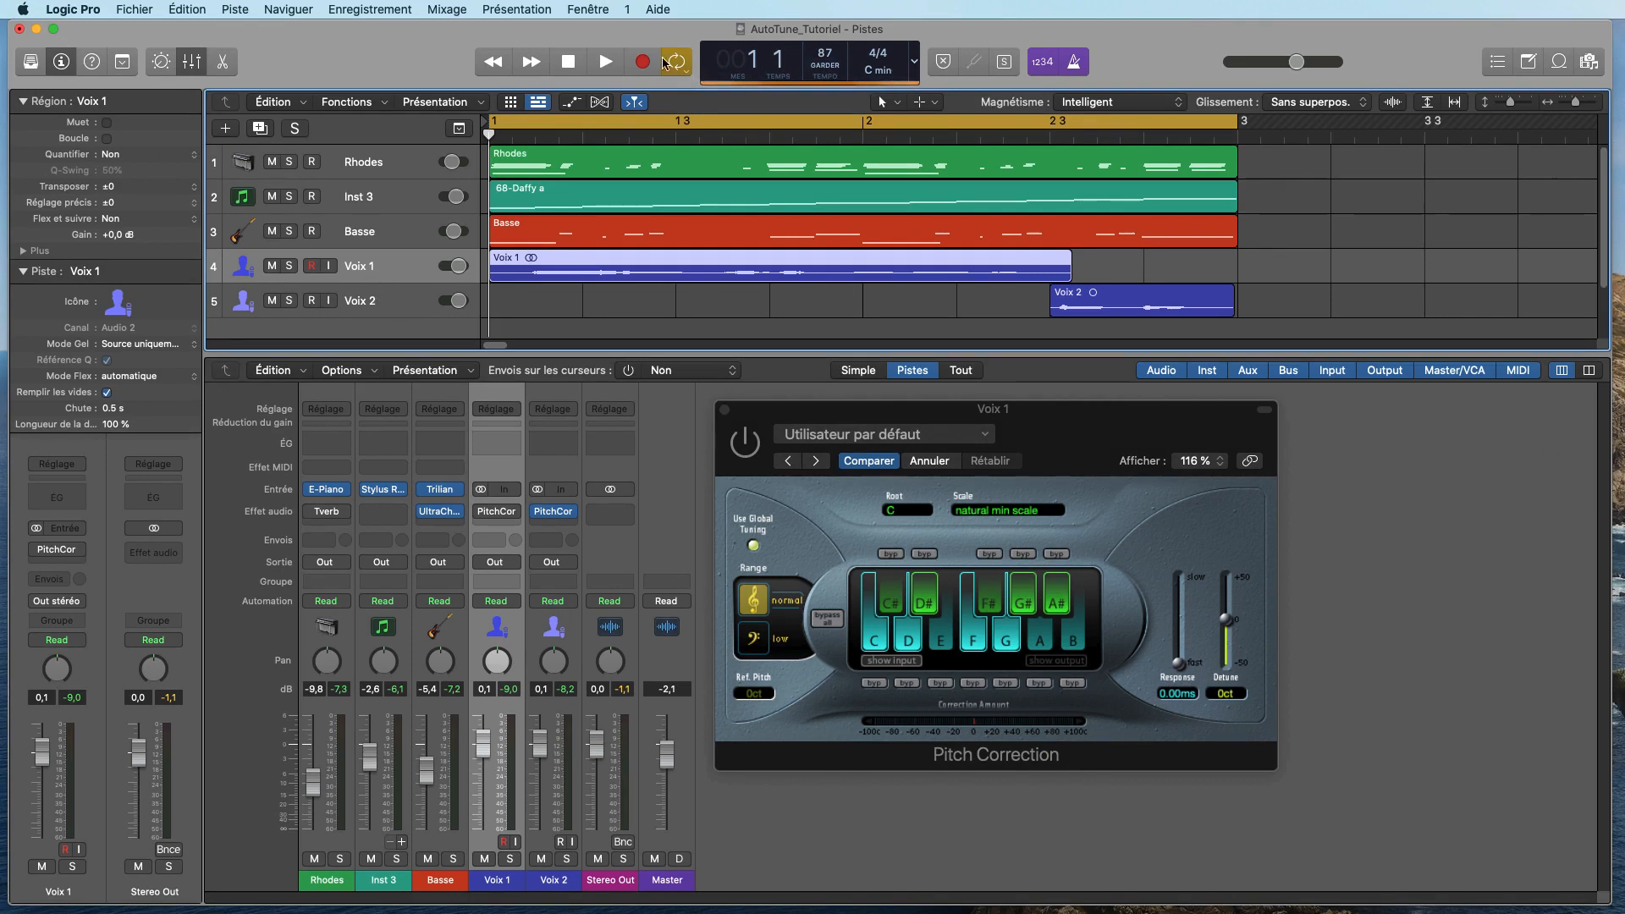
{"action": "left_click", "coordinate": [372, 301]}
{"action": "left_click", "coordinate": [606, 63]}
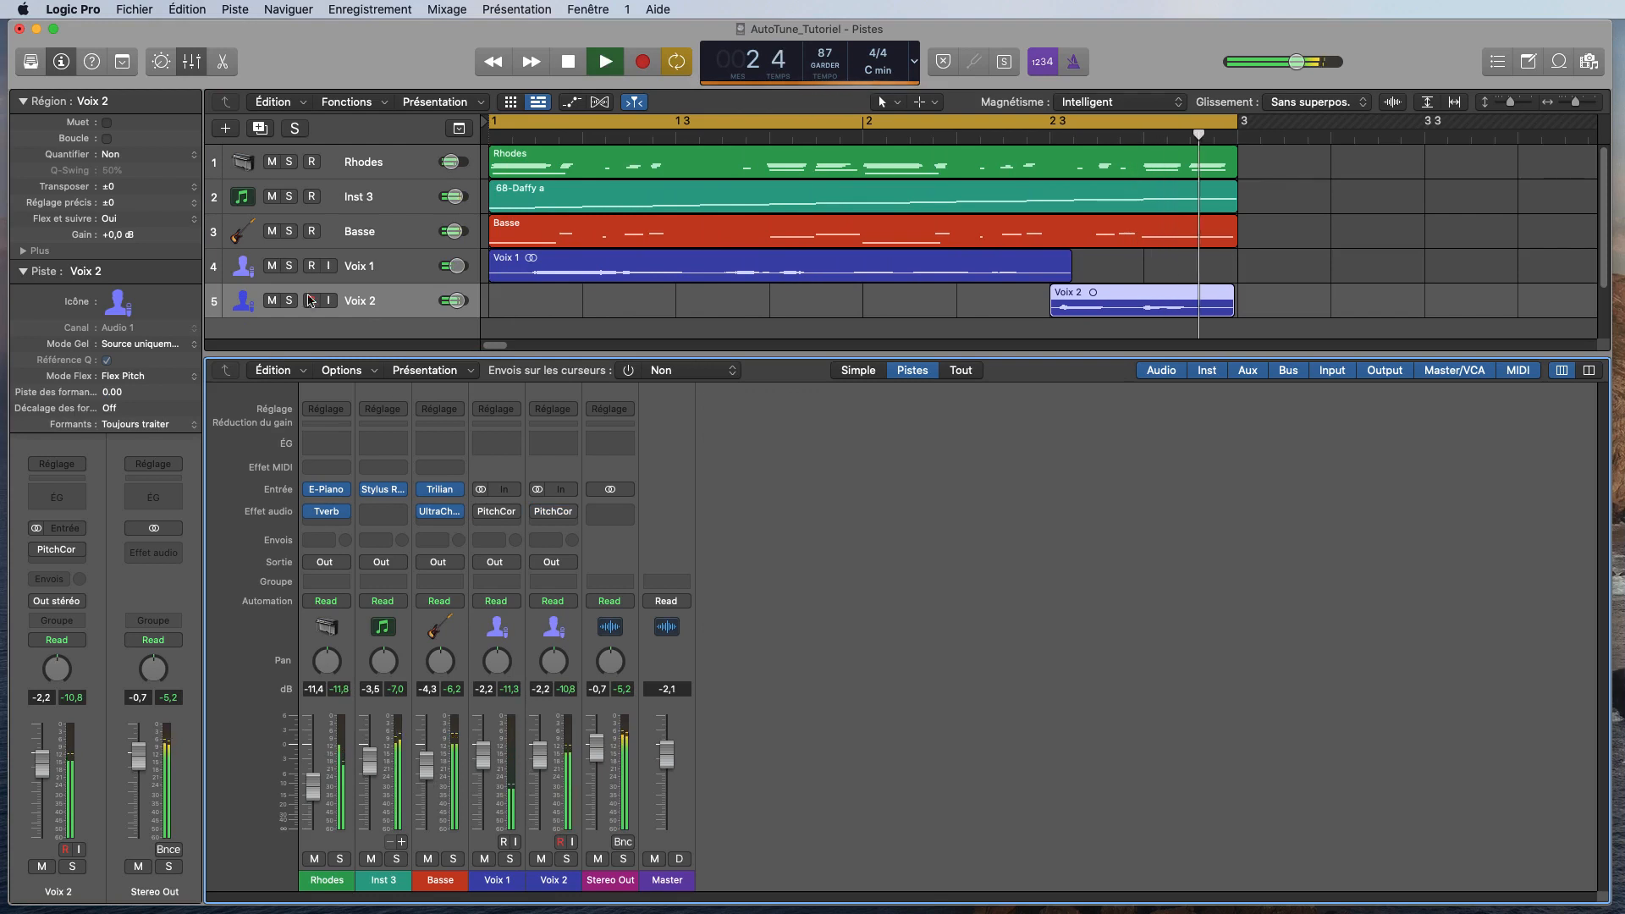
{"action": "left_click", "coordinate": [291, 268]}
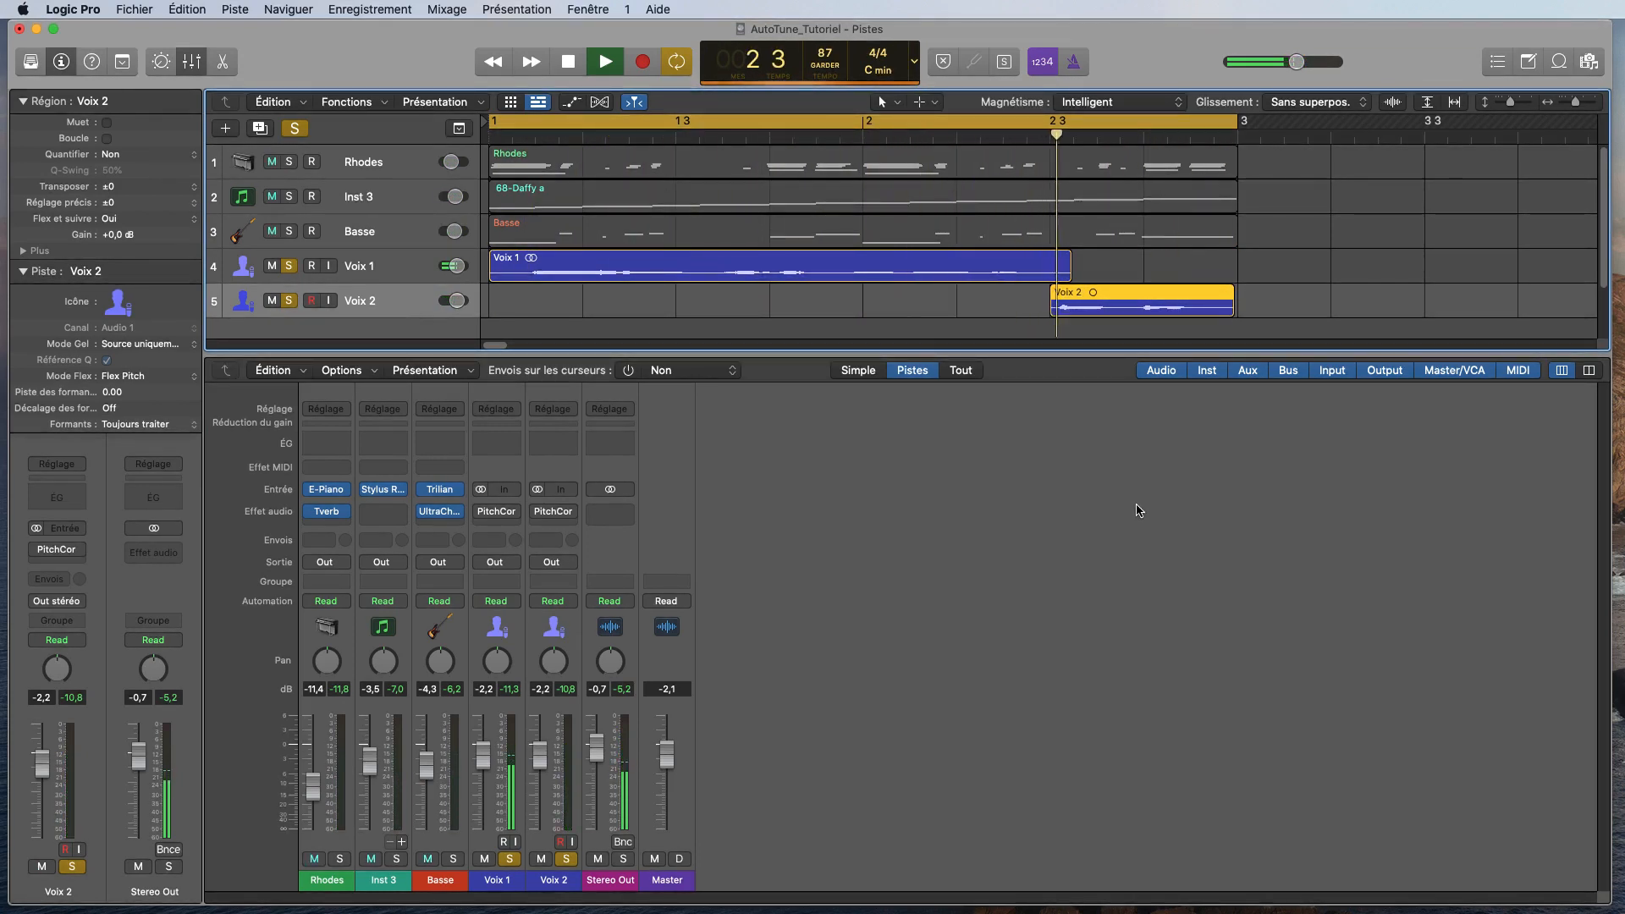
{"action": "key", "text": "space"}
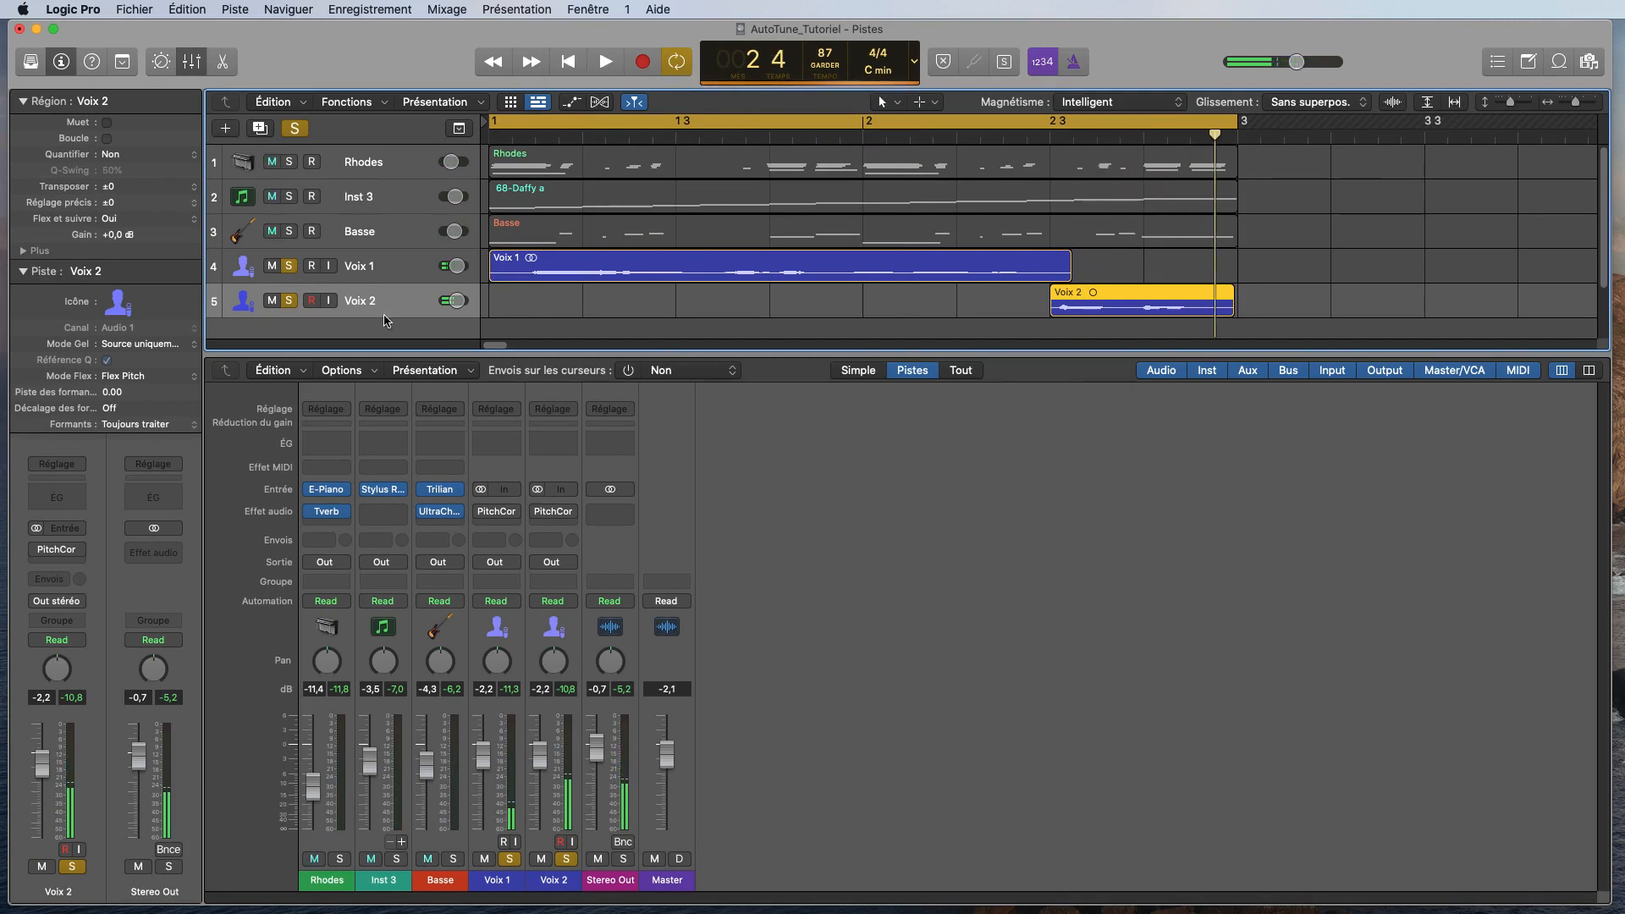
- Open the Pitch Correction windows of both the Voix 1 and Voix 2 tracks
{"action": "left_click", "coordinate": [382, 269]}
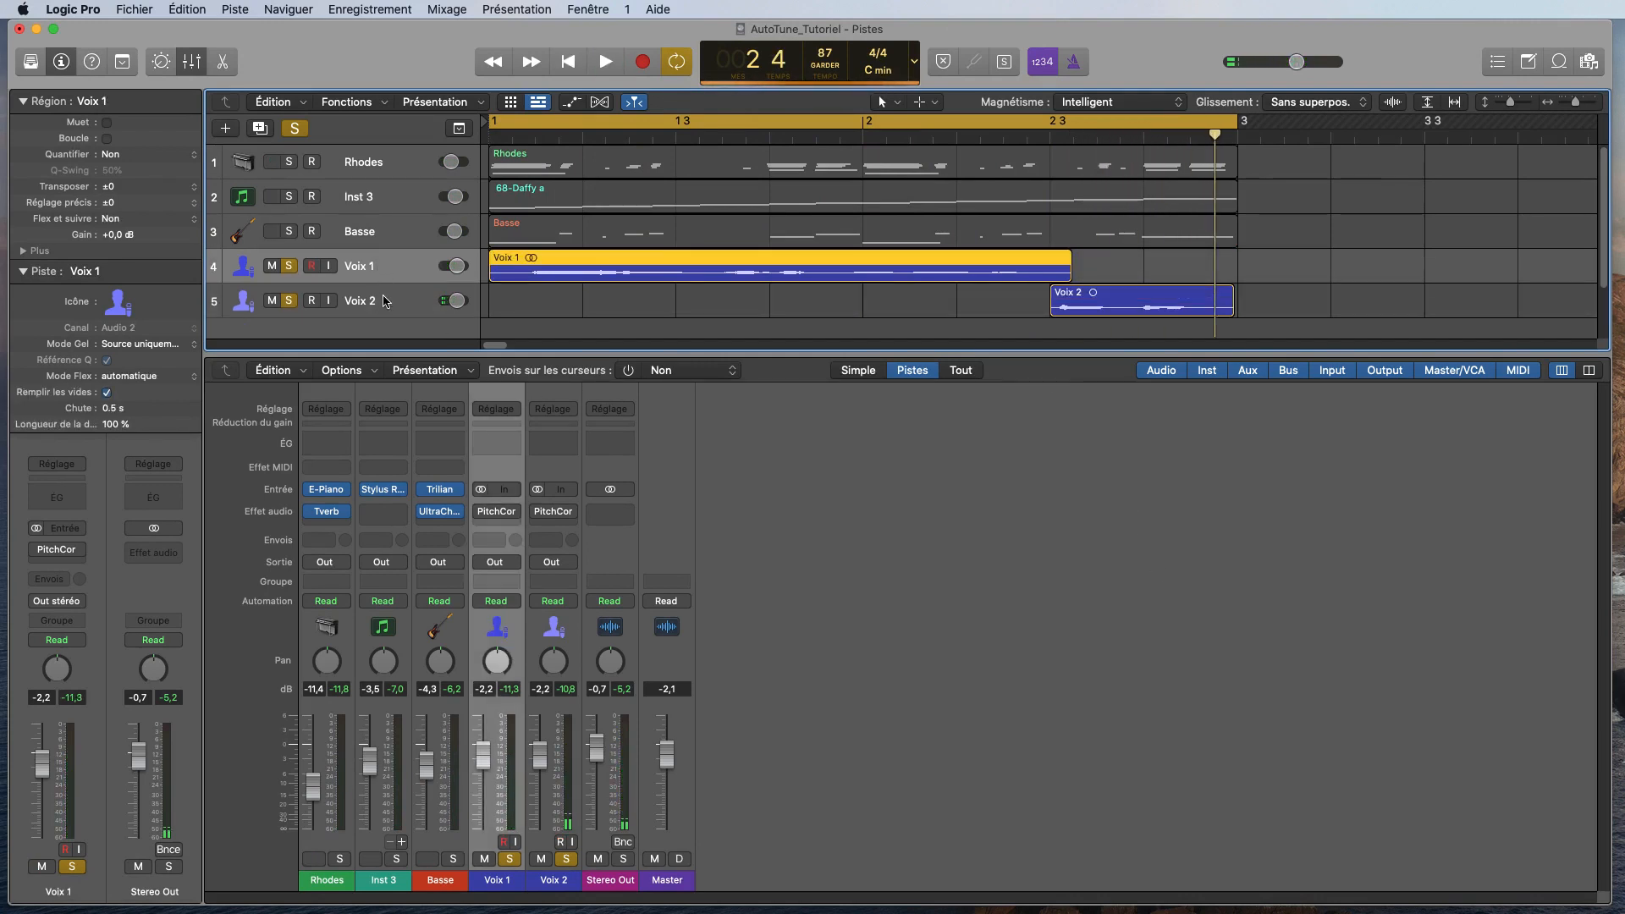
{"action": "left_click", "coordinate": [382, 301]}
{"action": "left_click", "coordinate": [372, 264]}
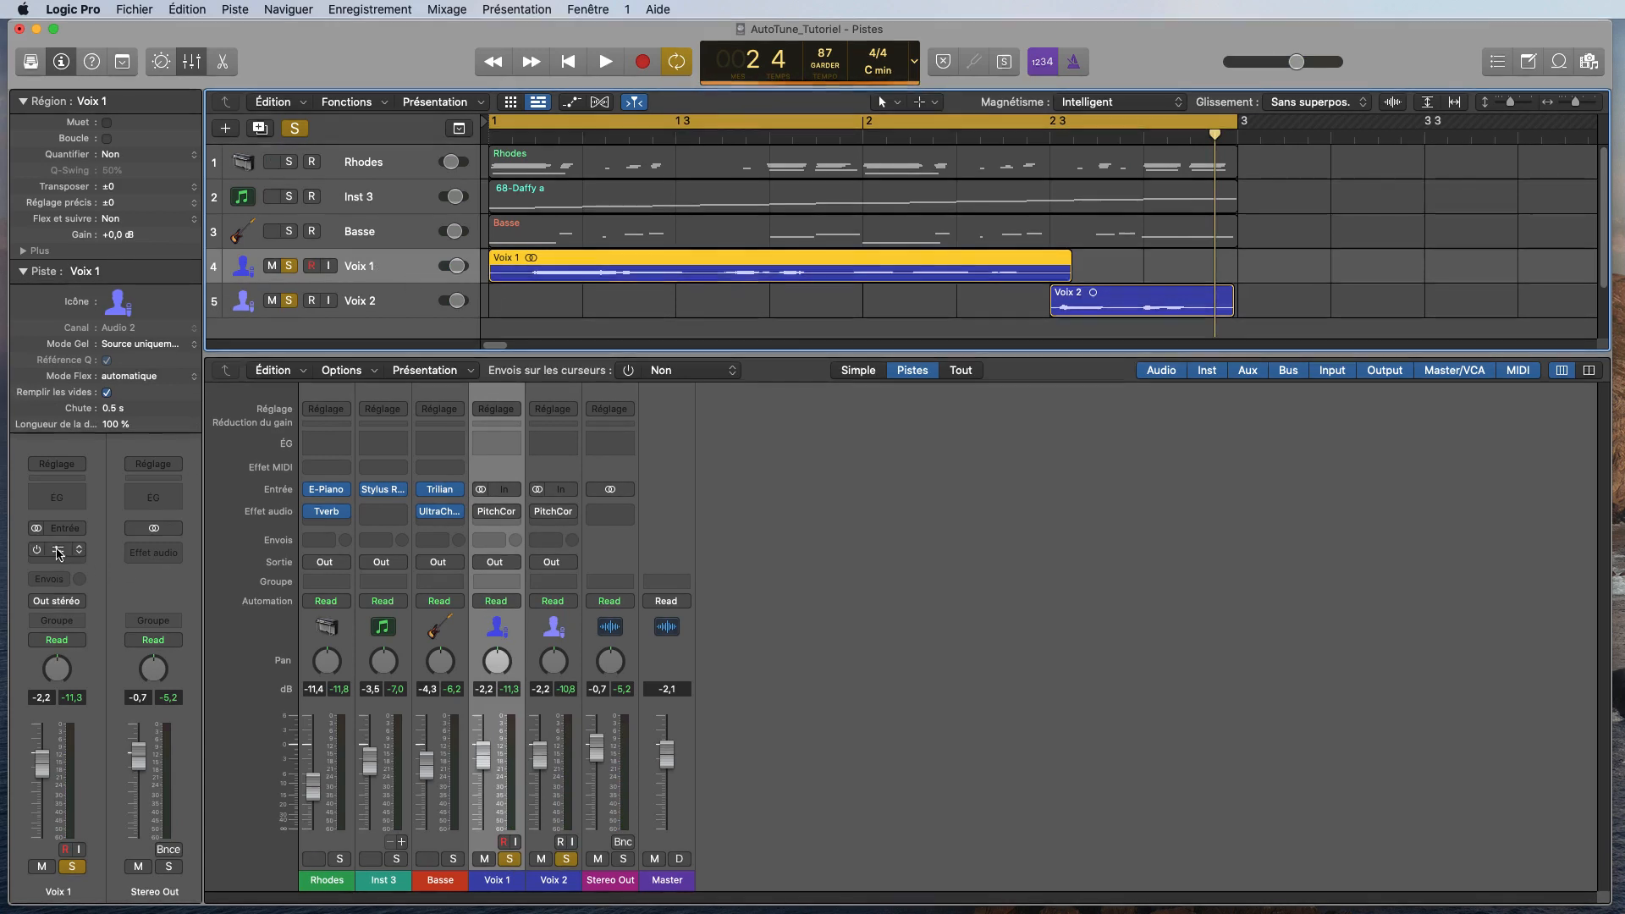
{"action": "left_click", "coordinate": [59, 553]}
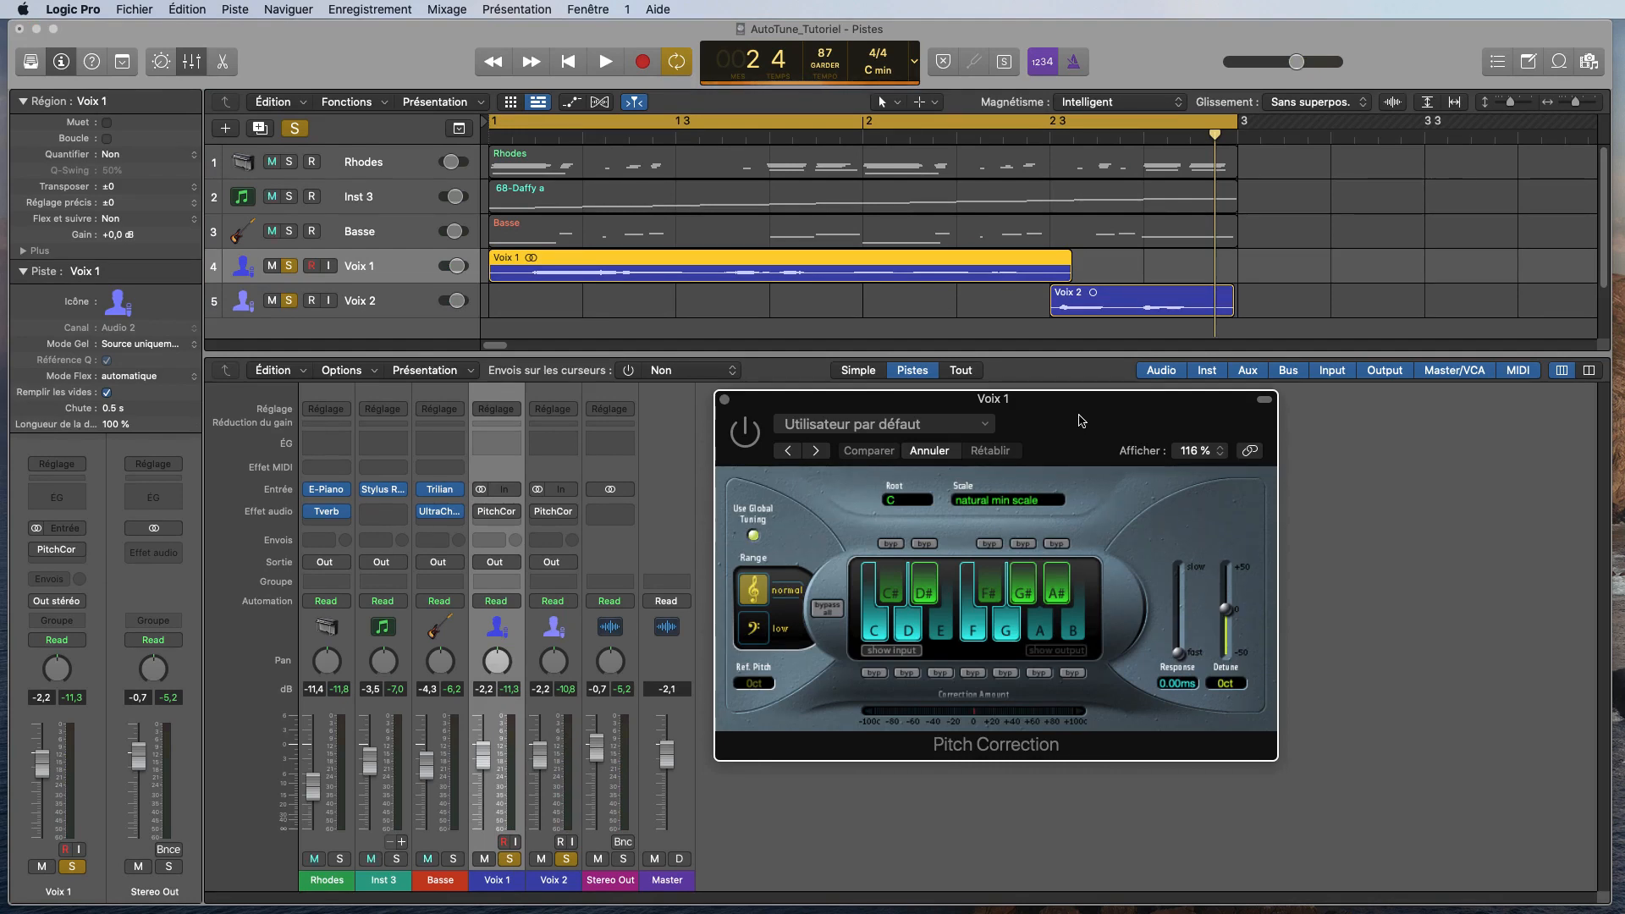
{"action": "left_click", "coordinate": [395, 304]}
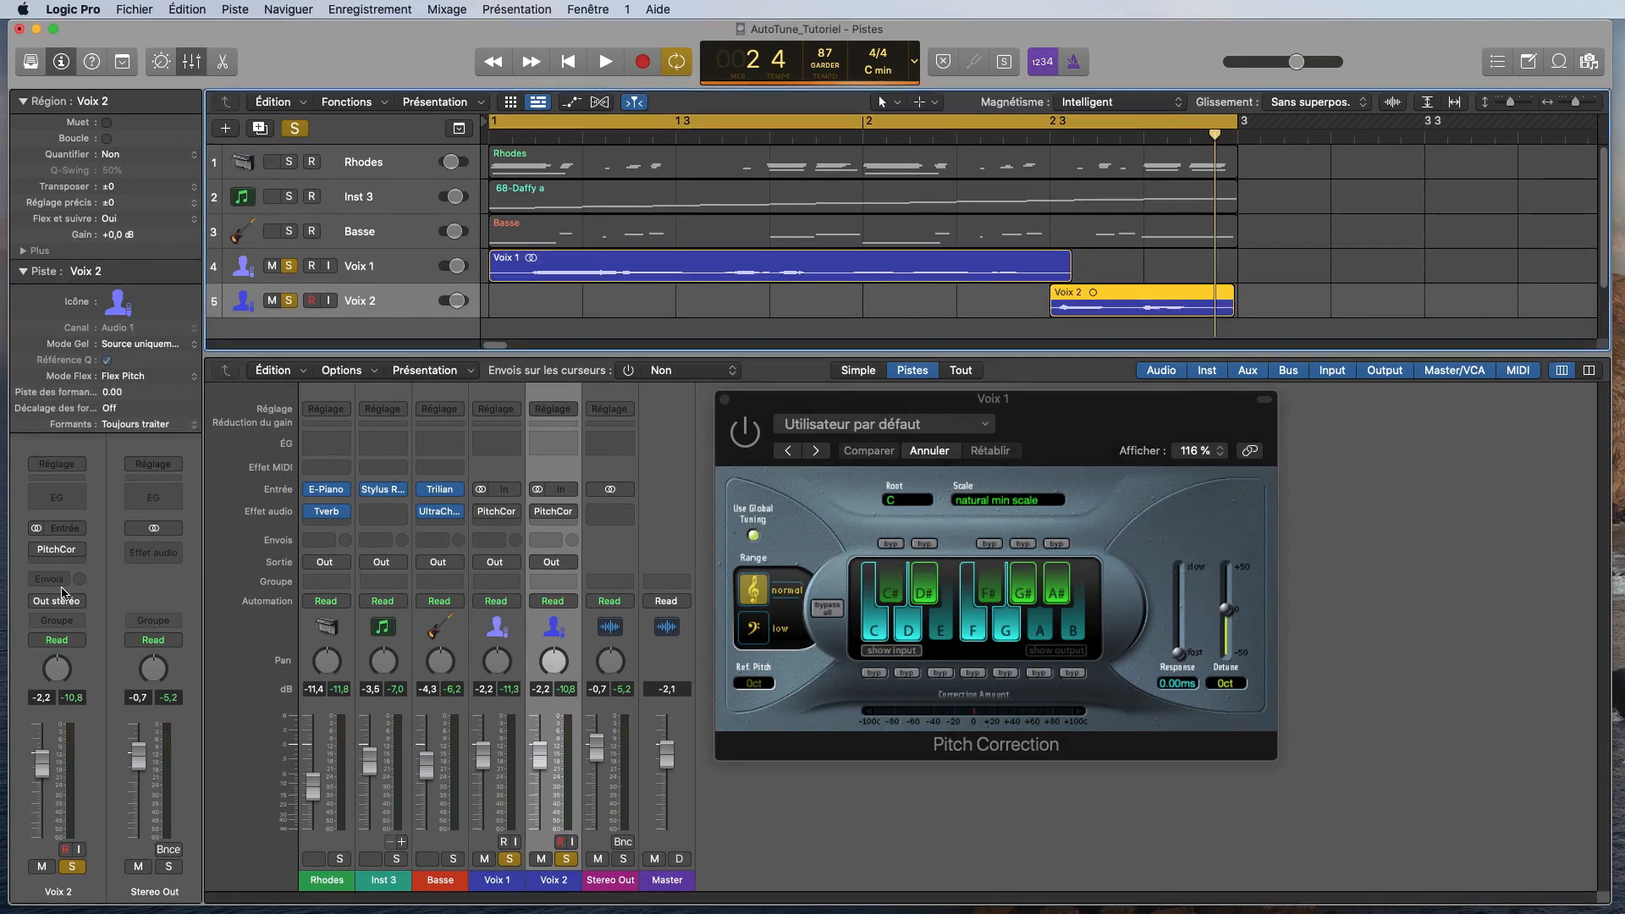
{"action": "left_click", "coordinate": [57, 550]}
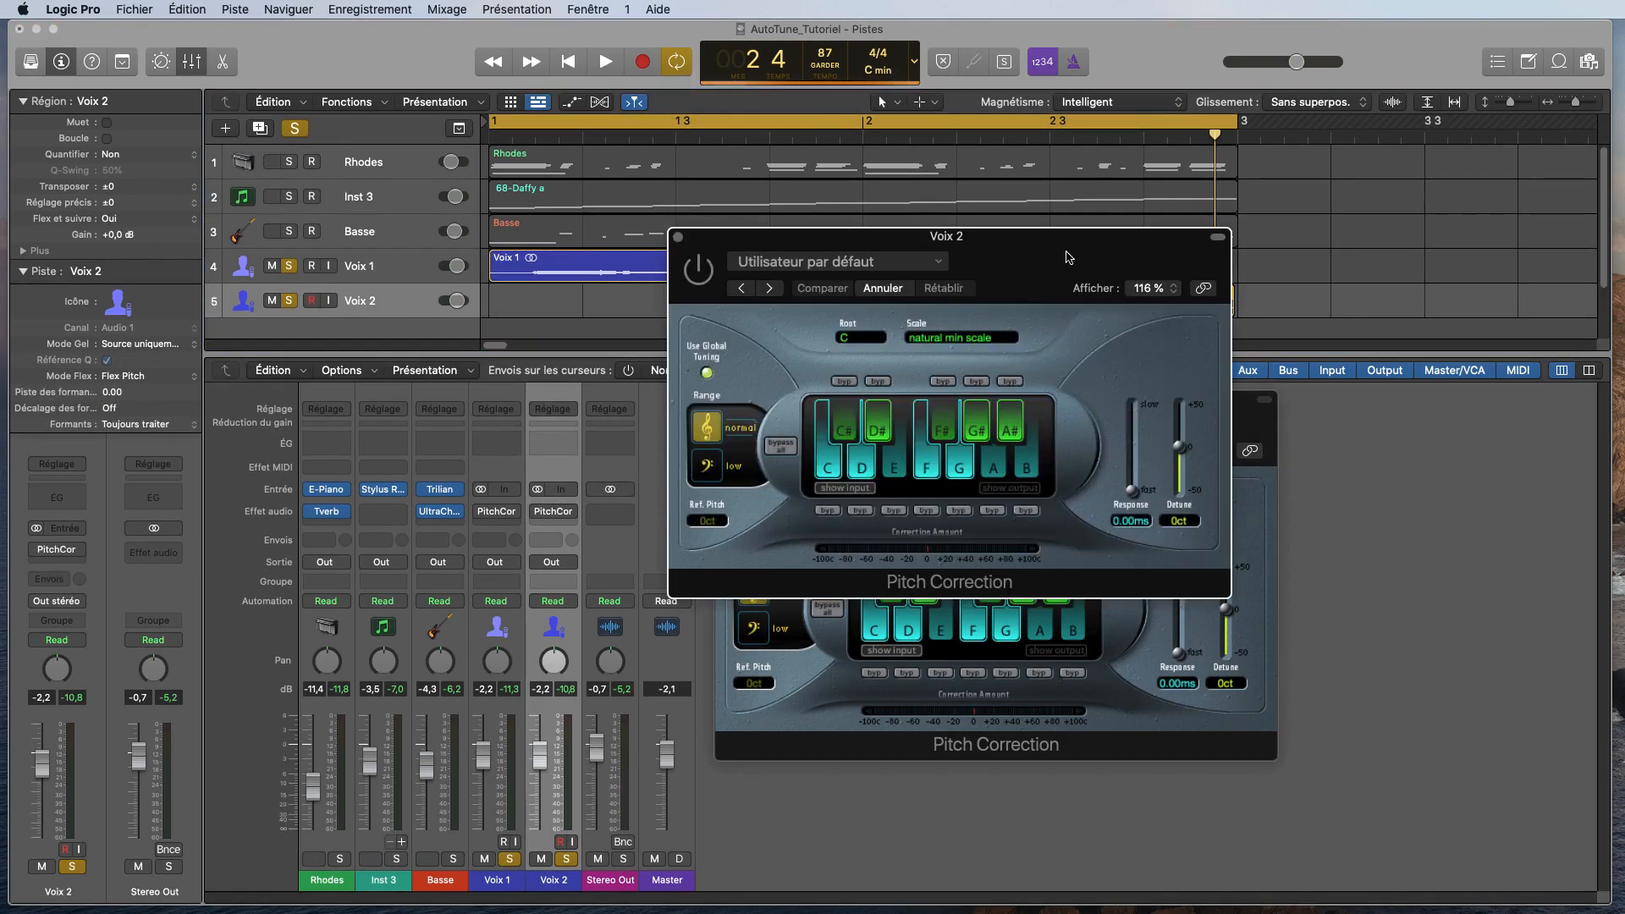
- Arrange the Voix 1 and Voix 2 Pitch Correction windows side by side over the mixer
{"action": "left_click_drag", "start_coordinate": [1068, 257], "coordinate": [1412, 435]}
{"action": "left_click_drag", "start_coordinate": [974, 404], "coordinate": [616, 423]}
{"action": "left_click_drag", "start_coordinate": [1070, 417], "coordinate": [994, 421]}
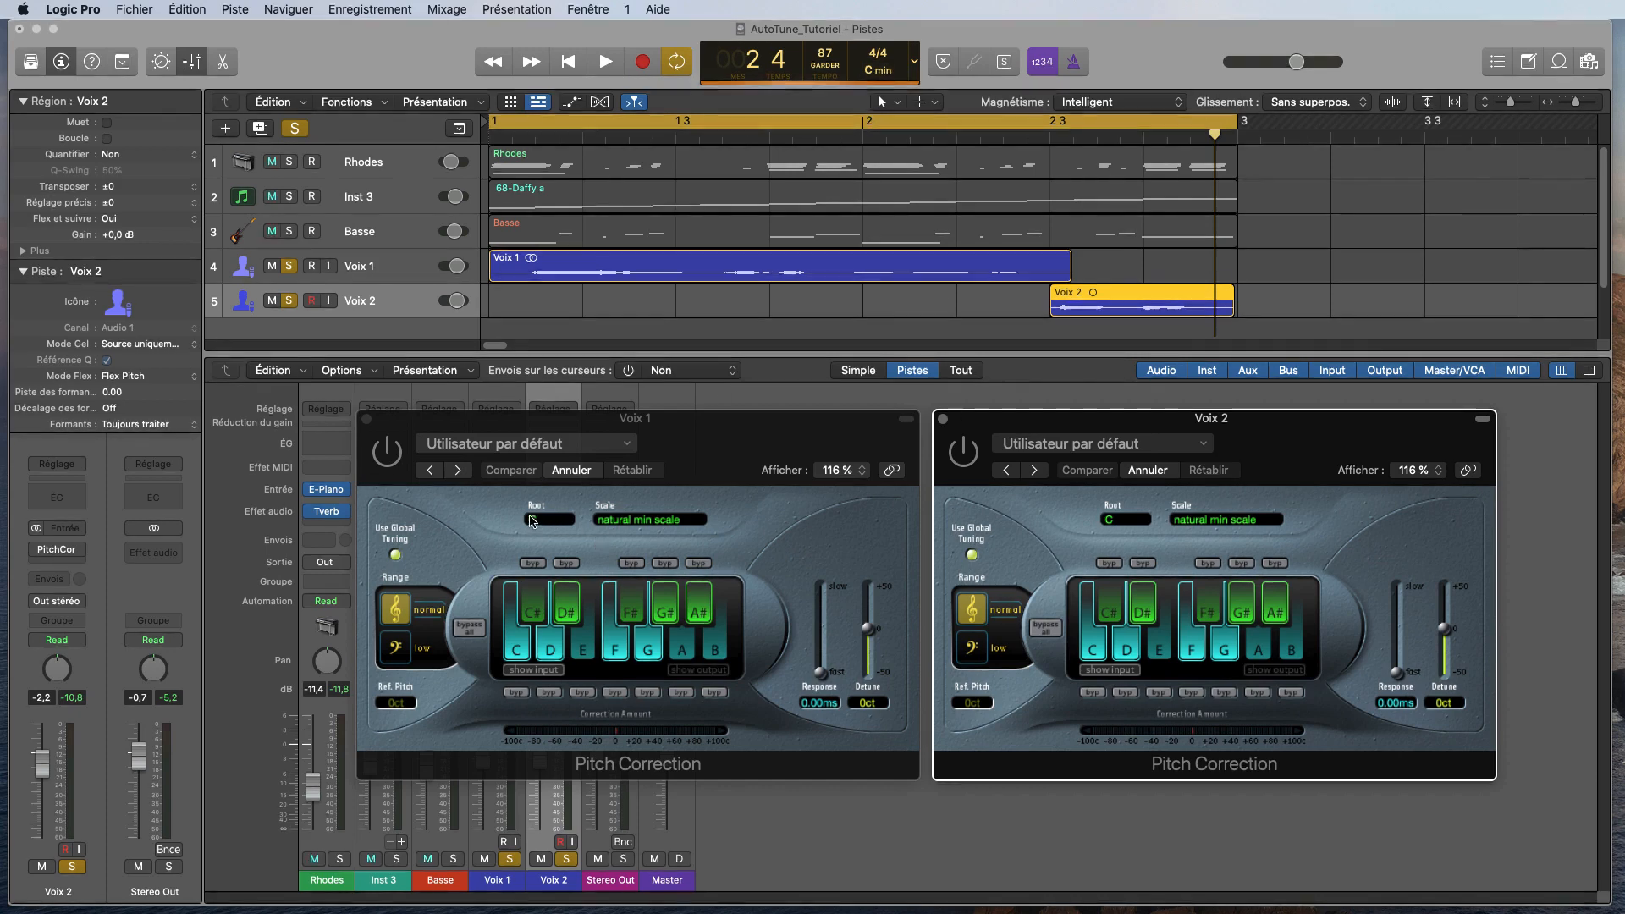
- Compare the root and scale settings of the Voix 1 and Voix 2 Pitch Correction windows with the project key
{"action": "left_click", "coordinate": [476, 511]}
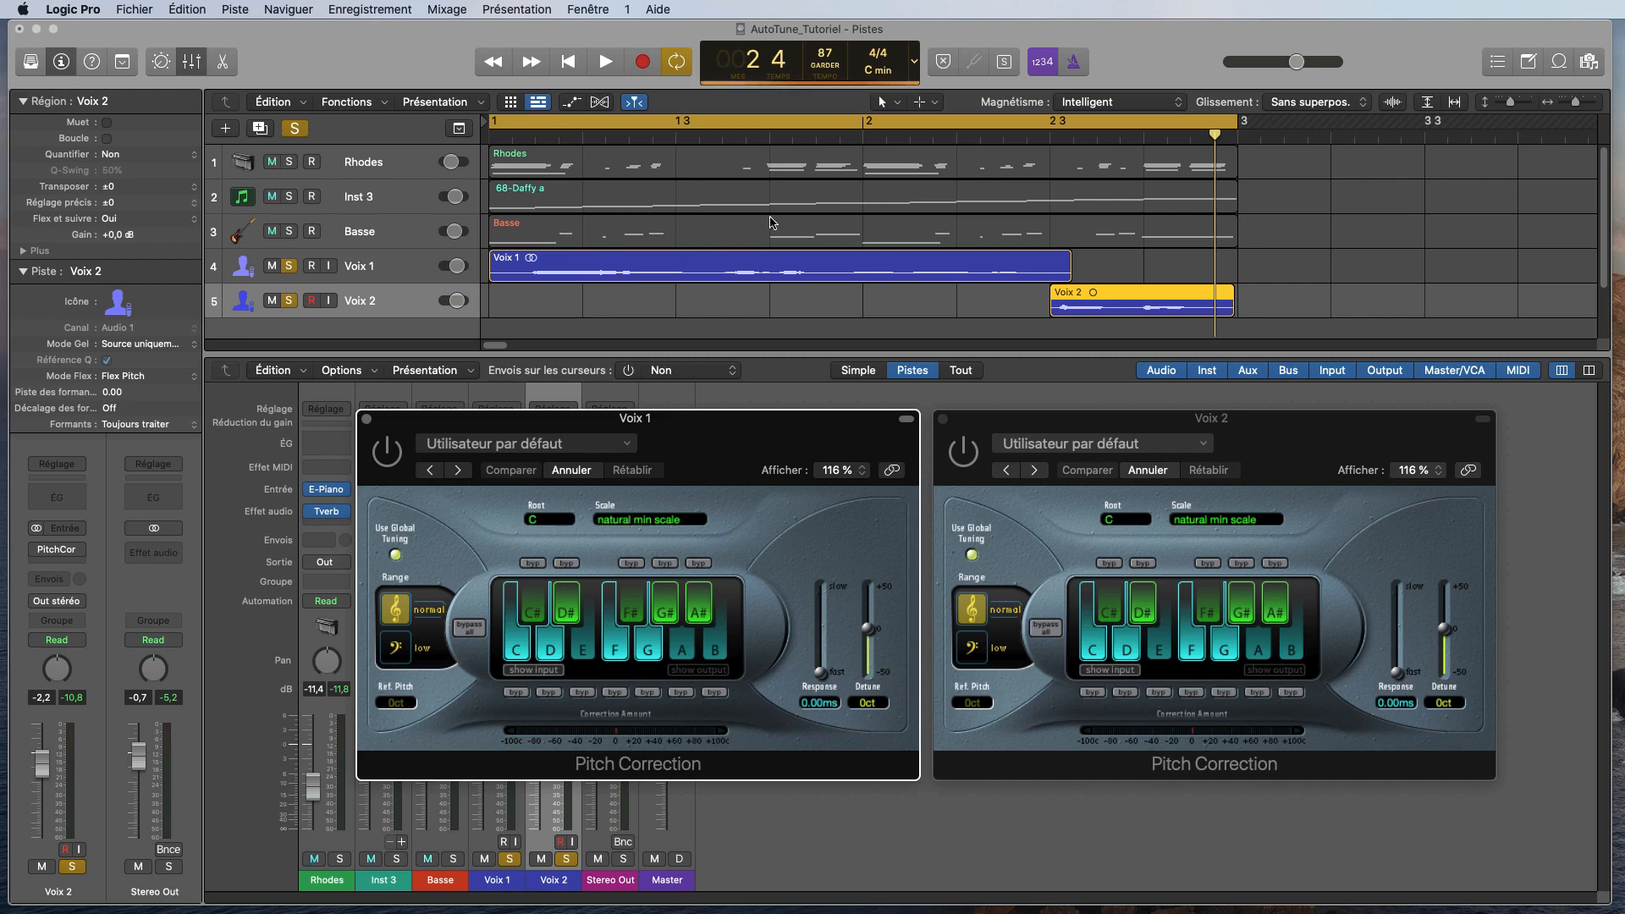
{"action": "left_click", "coordinate": [651, 519]}
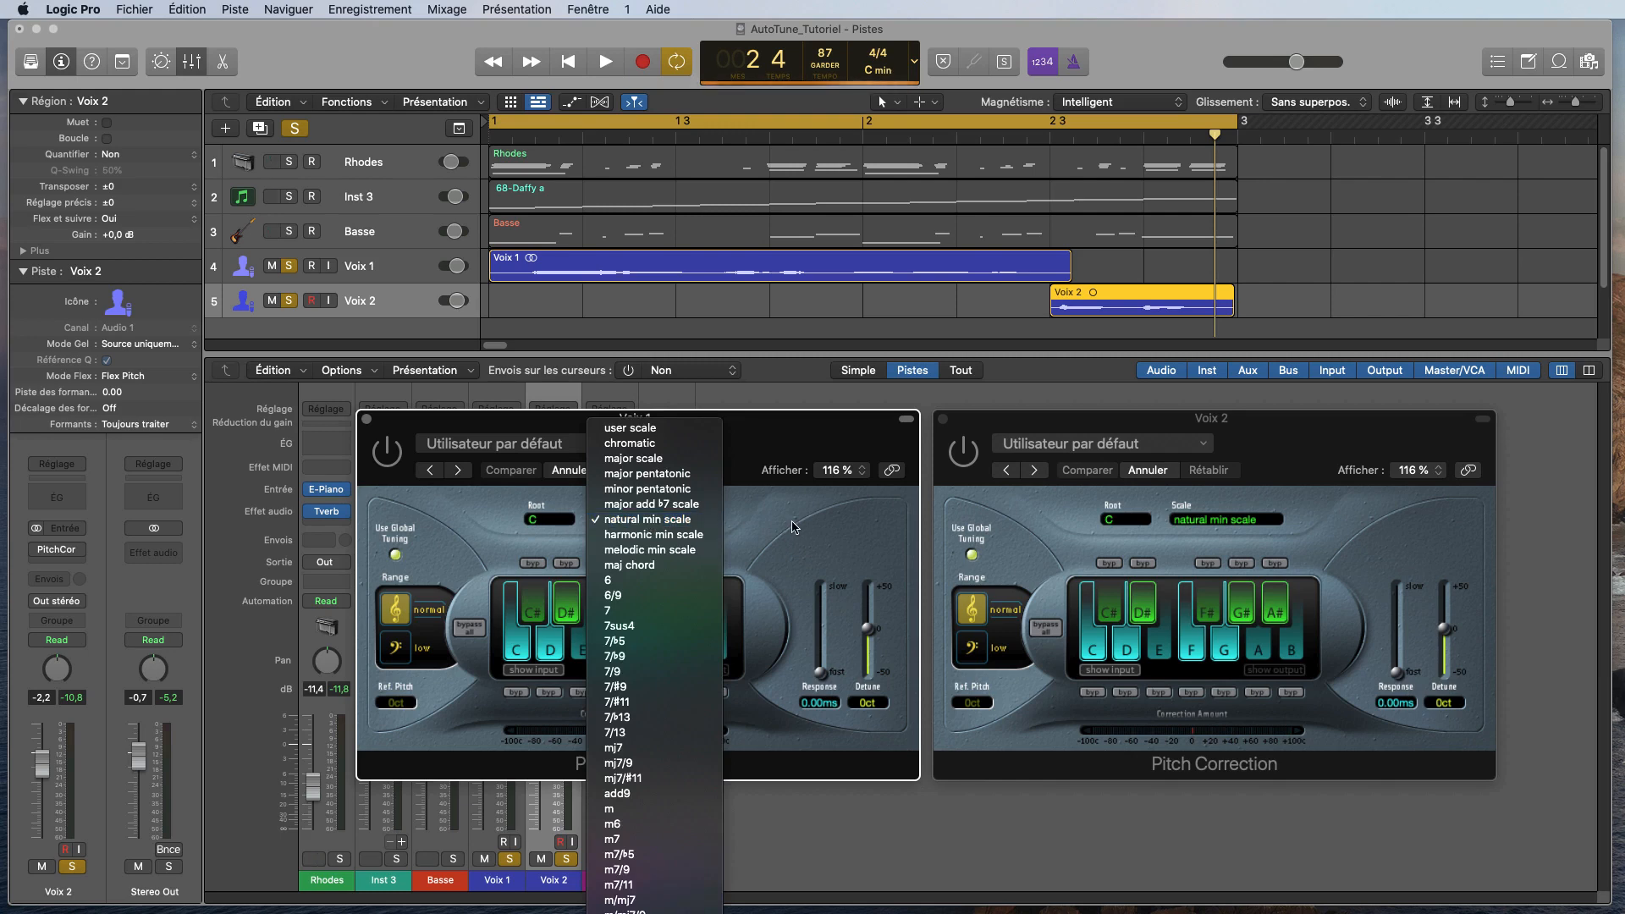
{"action": "left_click", "coordinate": [794, 527]}
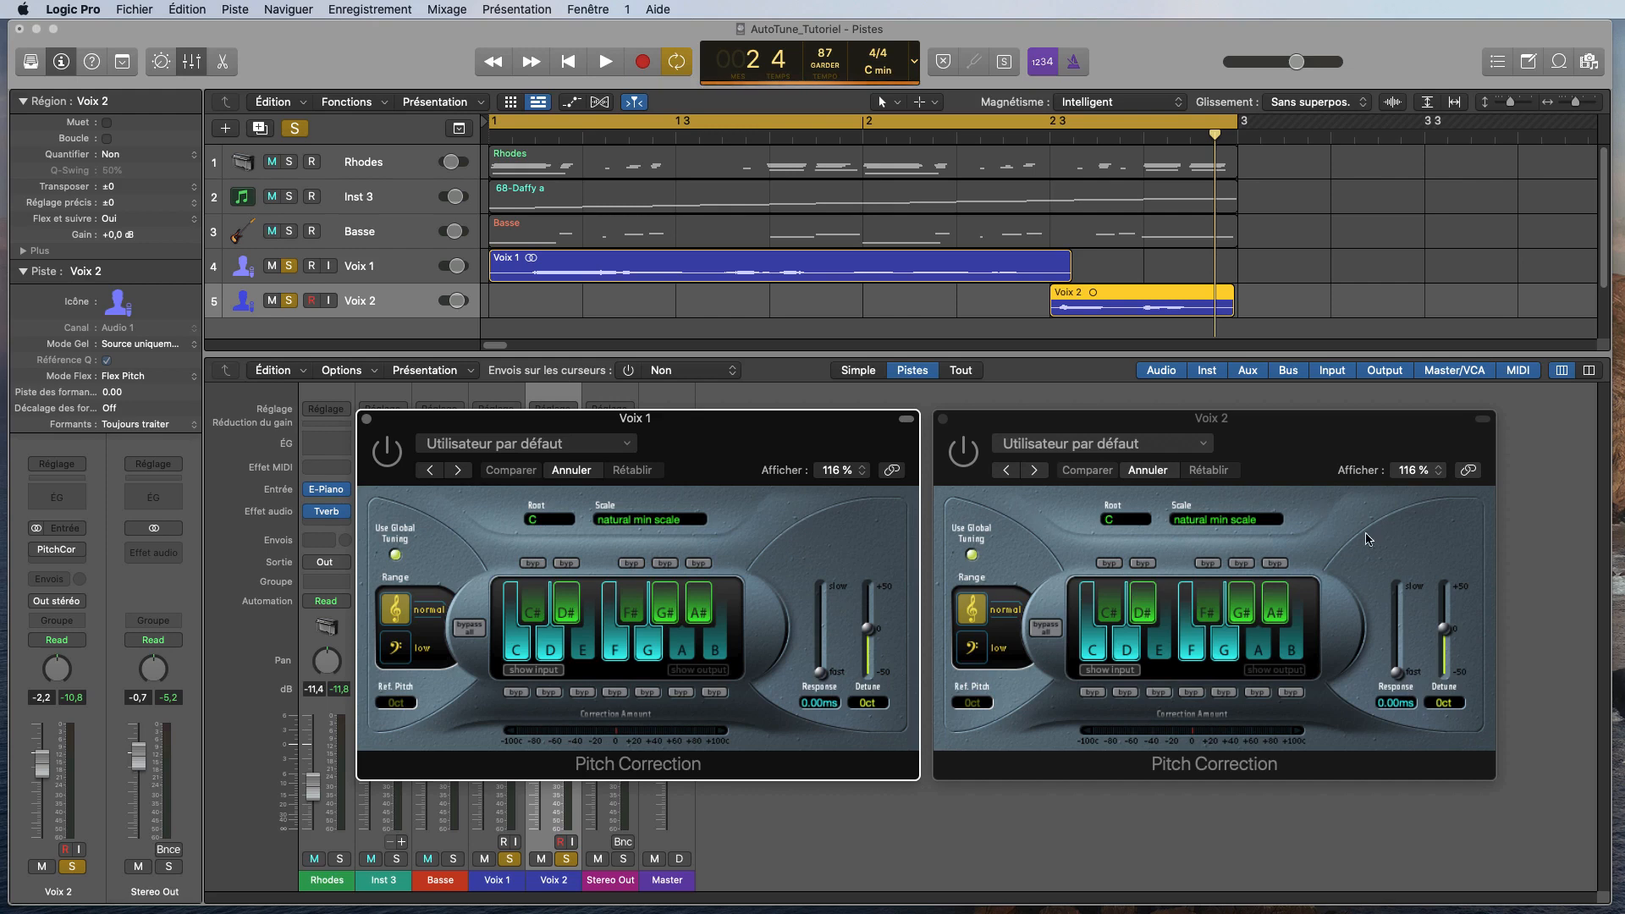
{"action": "left_click", "coordinate": [1329, 519]}
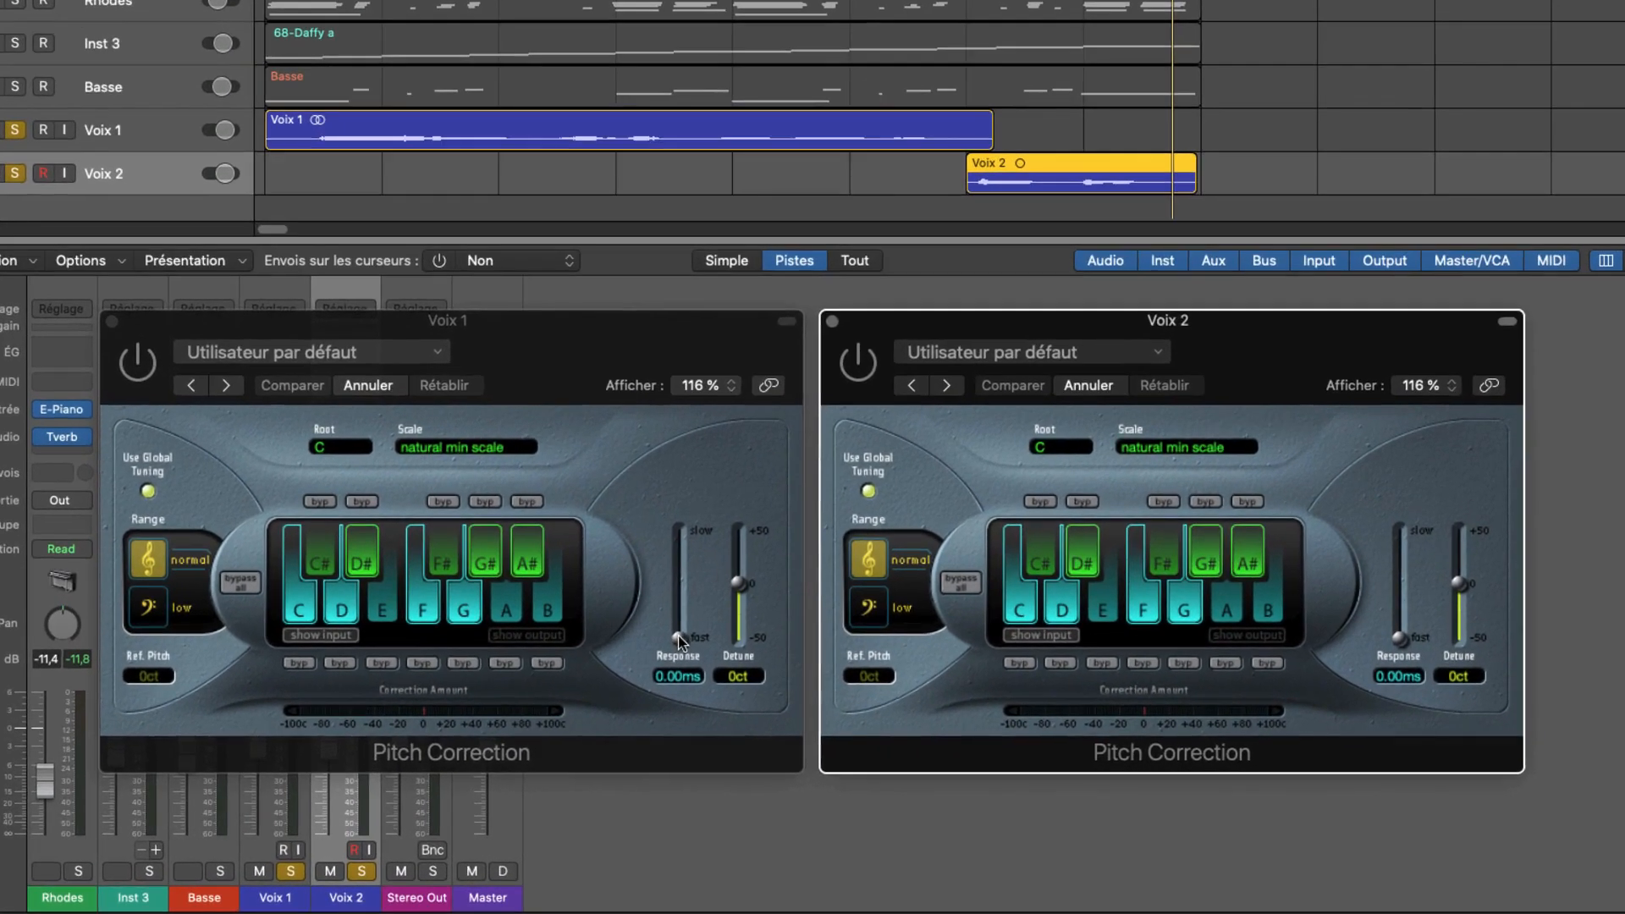
- Try a Response of 89.8 ms on Voix 1 and return the Response of both vocals to 0.00 ms
{"action": "left_click_drag", "start_coordinate": [821, 674], "coordinate": [822, 651]}
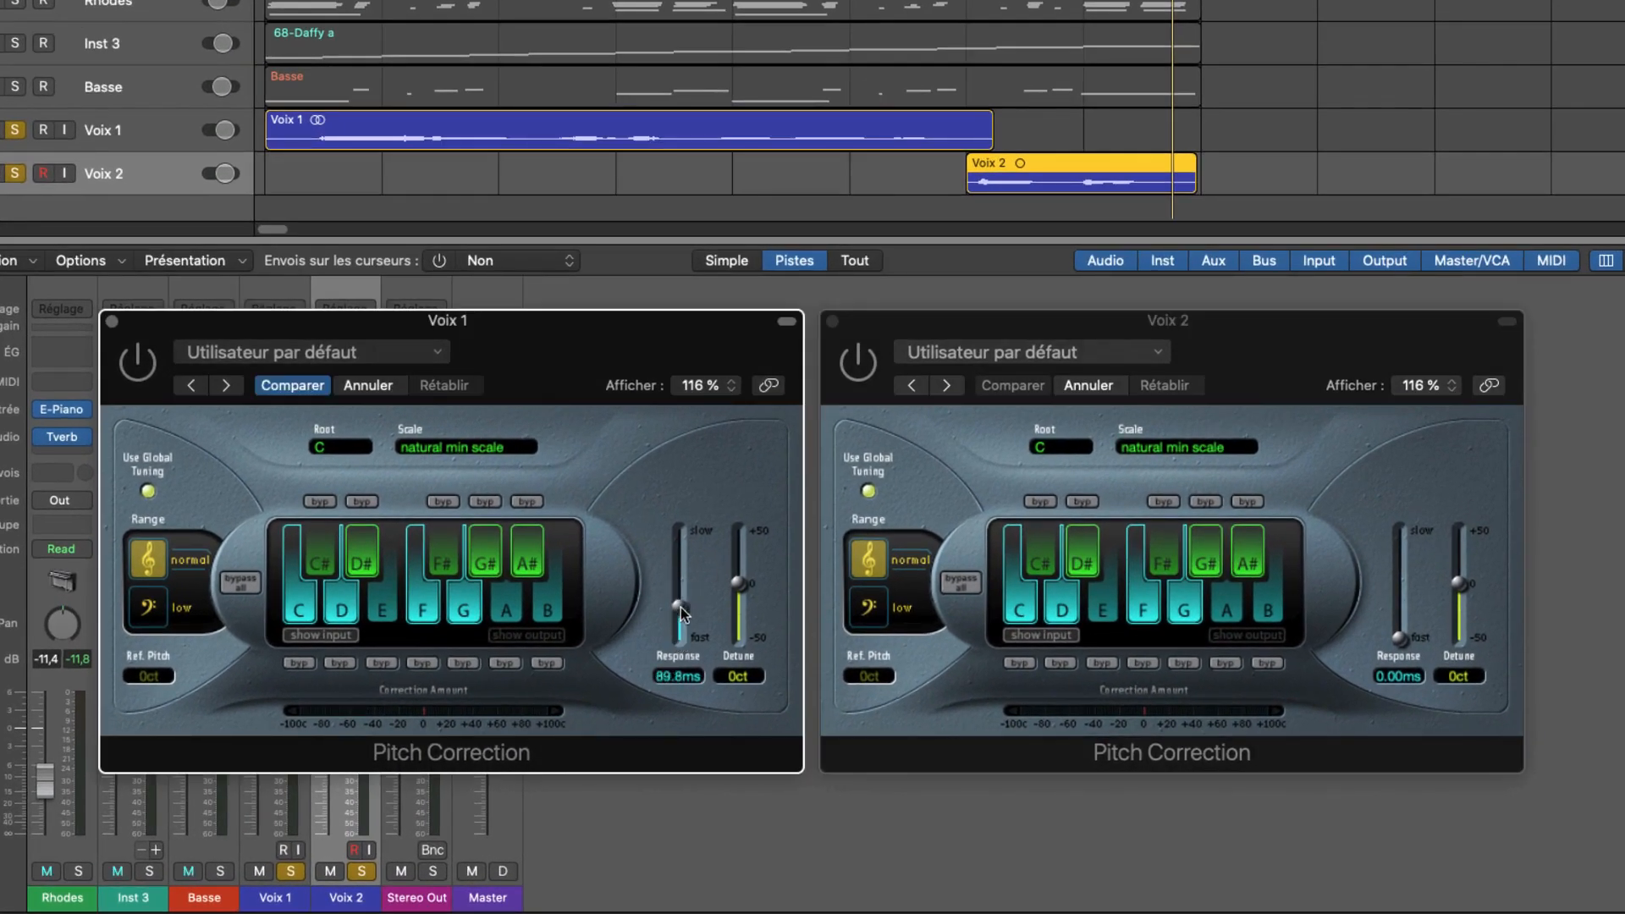
{"action": "left_click_drag", "start_coordinate": [1406, 645], "coordinate": [1403, 662]}
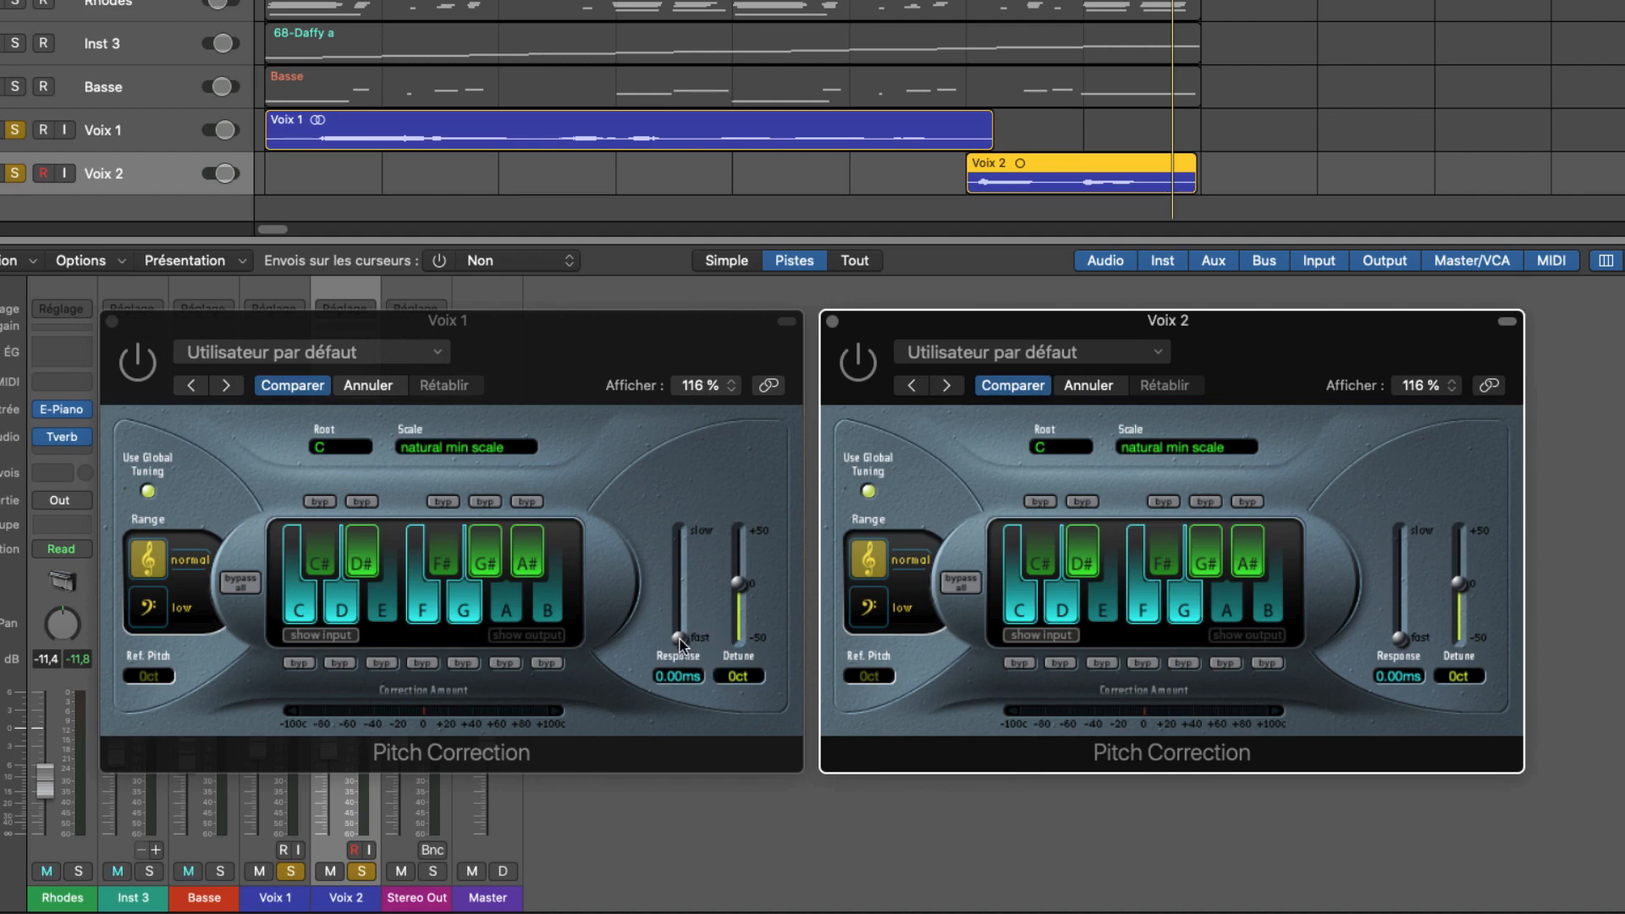
- Play the soloed vocals and switch on Pitch Correction on both Voix 1 and Voix 2 during playback
{"action": "left_click_drag", "start_coordinate": [679, 640], "coordinate": [689, 569]}
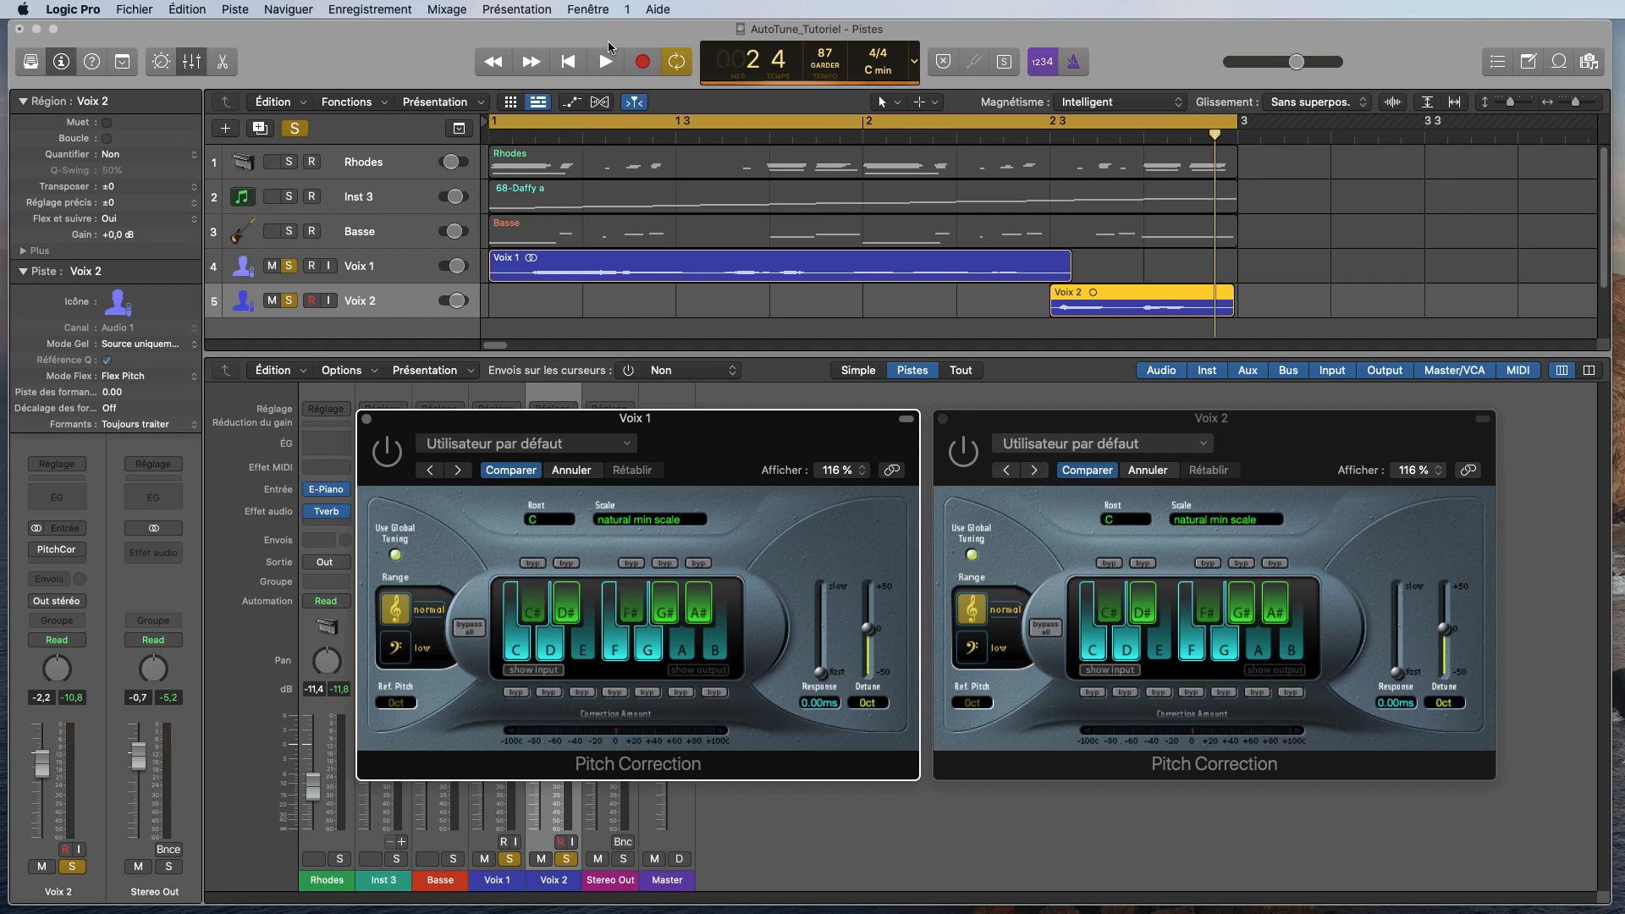
{"action": "left_click", "coordinate": [606, 59]}
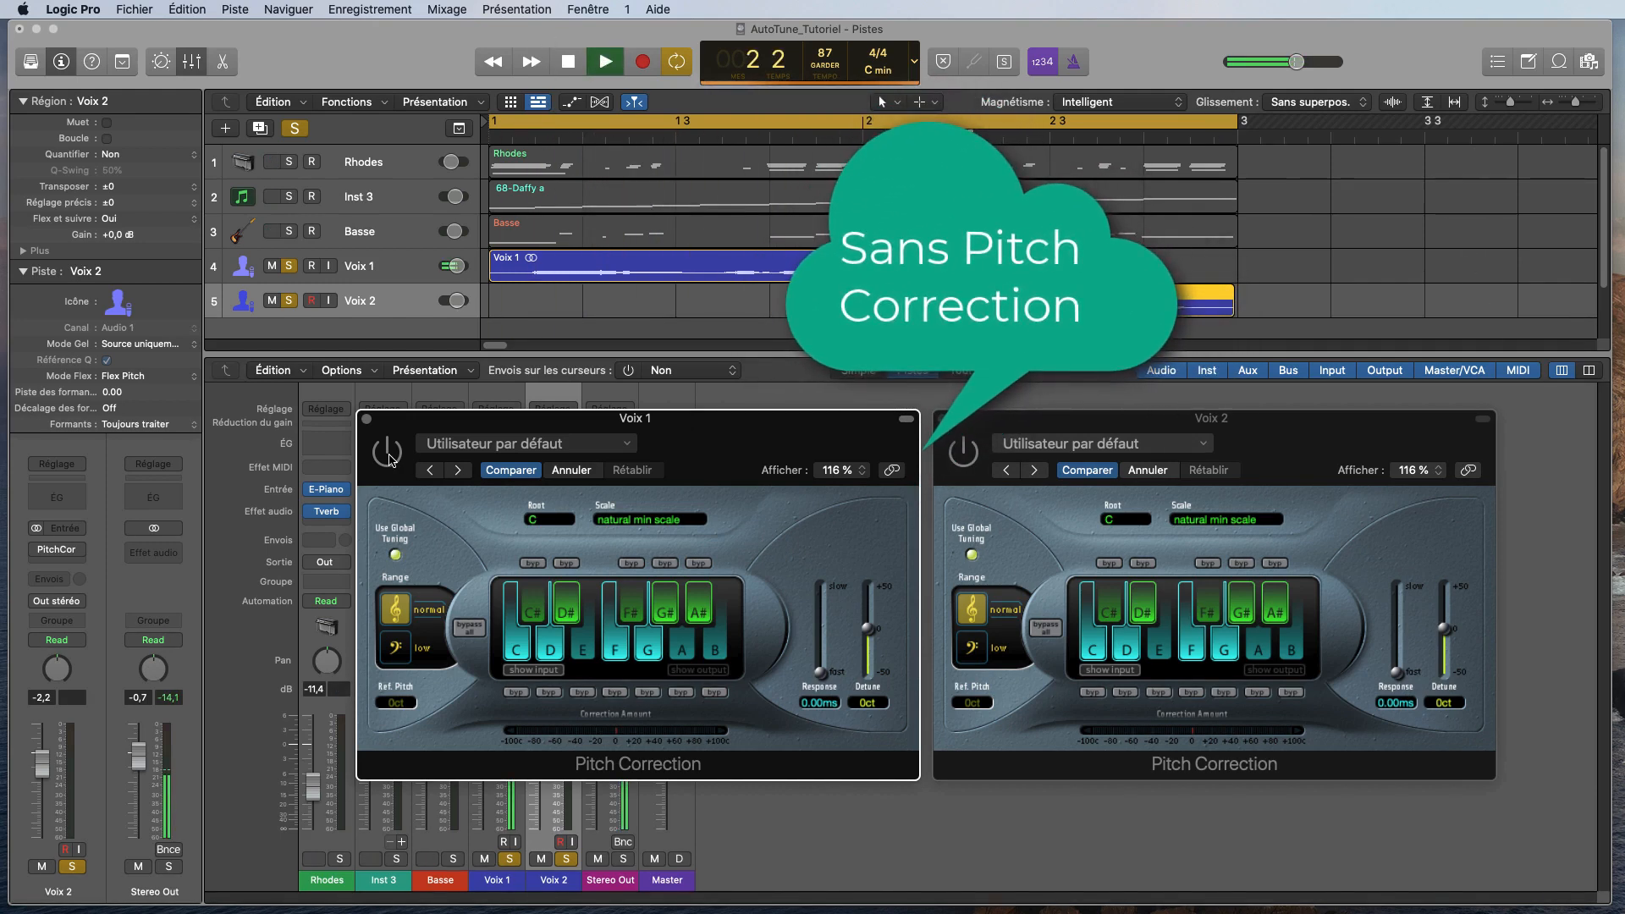
{"action": "left_click", "coordinate": [388, 455]}
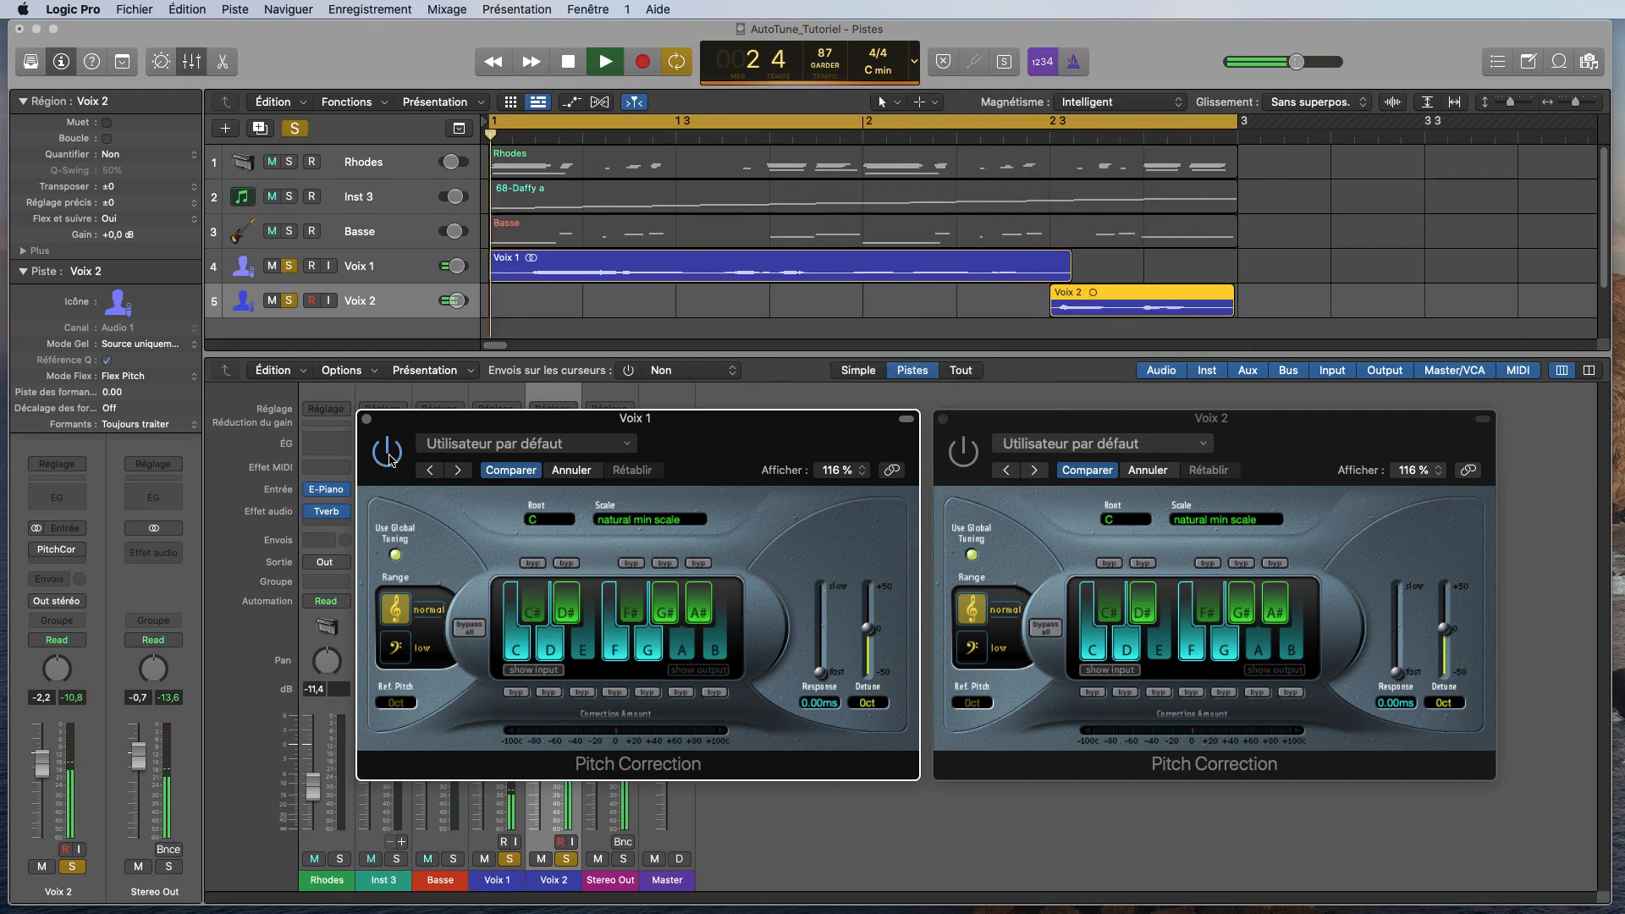
{"action": "left_click", "coordinate": [966, 461]}
{"action": "left_click", "coordinate": [964, 457]}
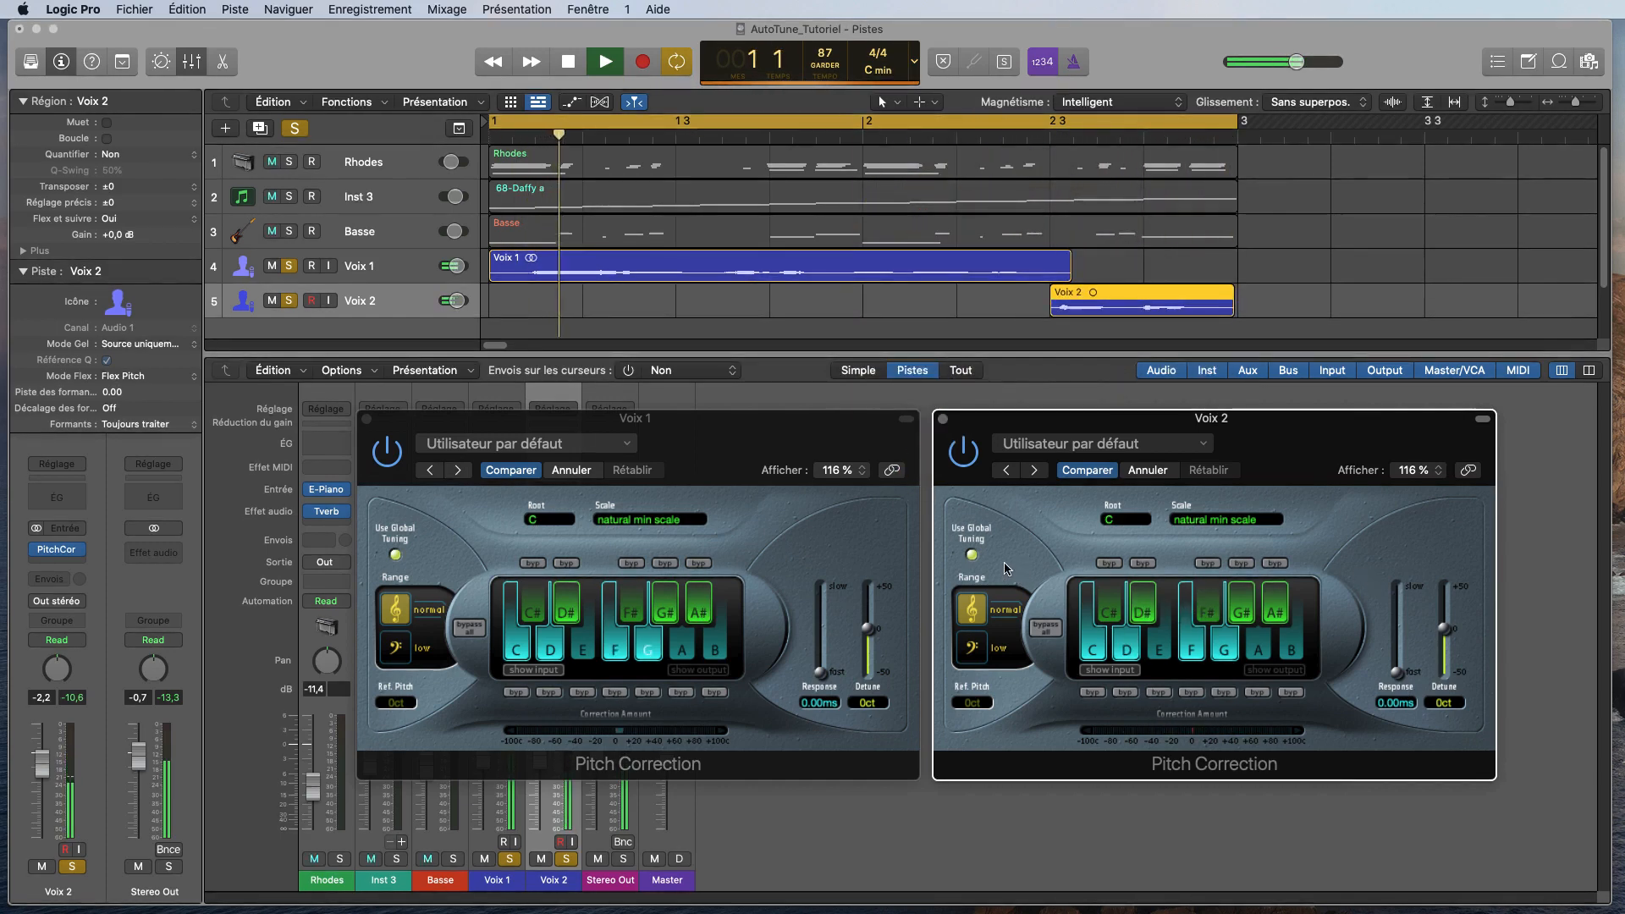
- Set the Response of the Voix 1 Pitch Correction to 8.45 ms
{"action": "left_click", "coordinate": [826, 677]}
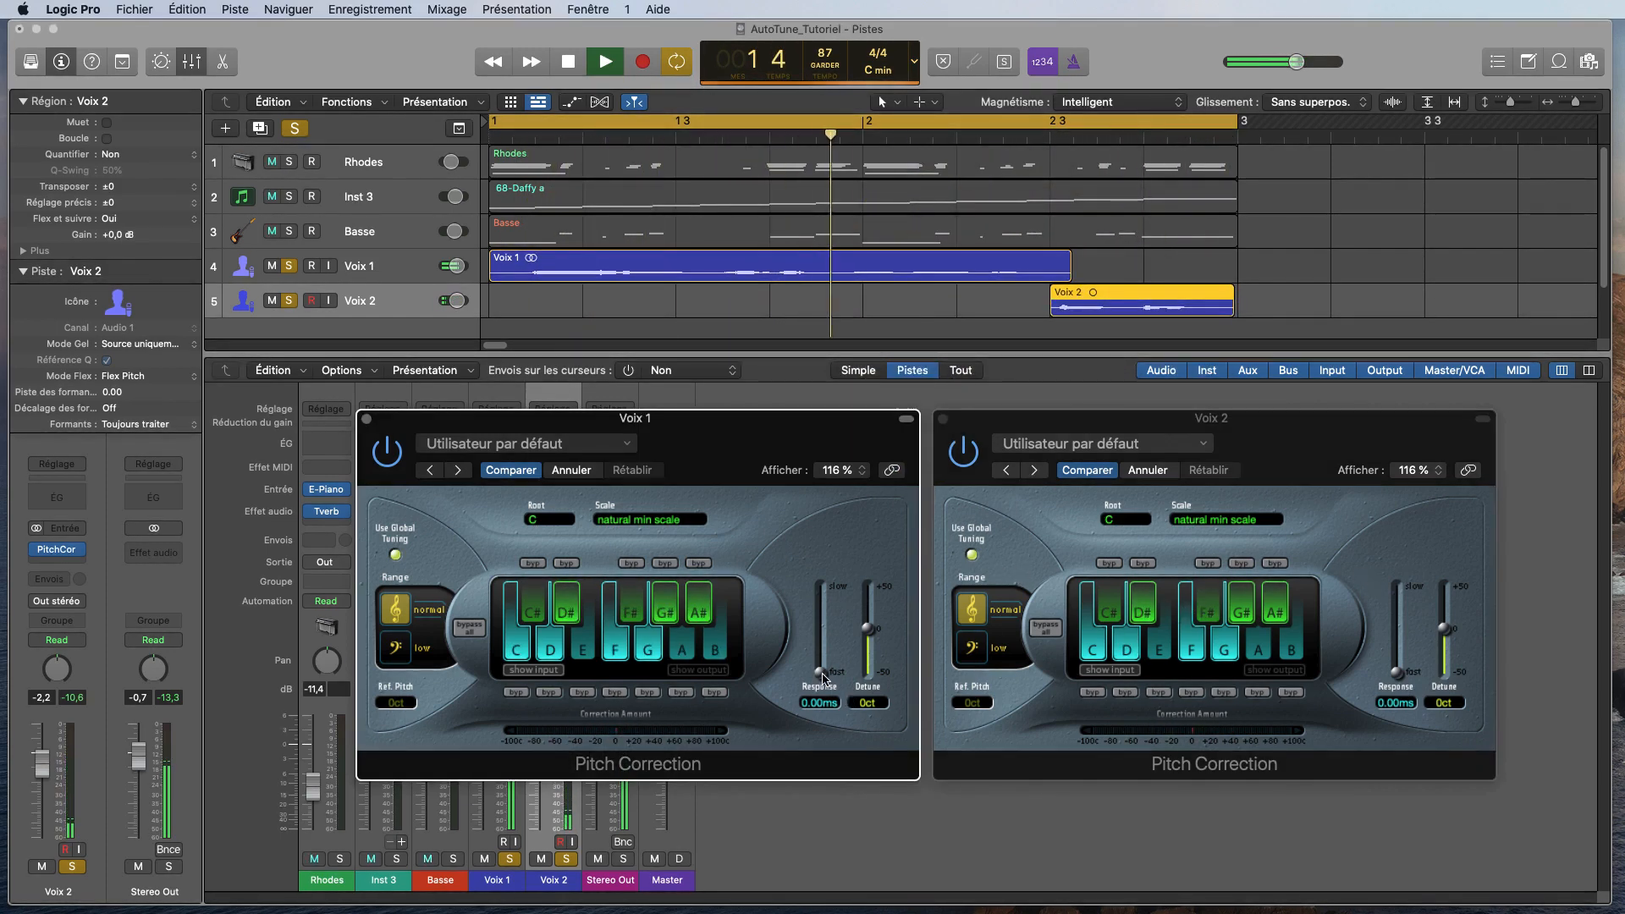
{"action": "left_click_drag", "start_coordinate": [825, 677], "coordinate": [854, 681]}
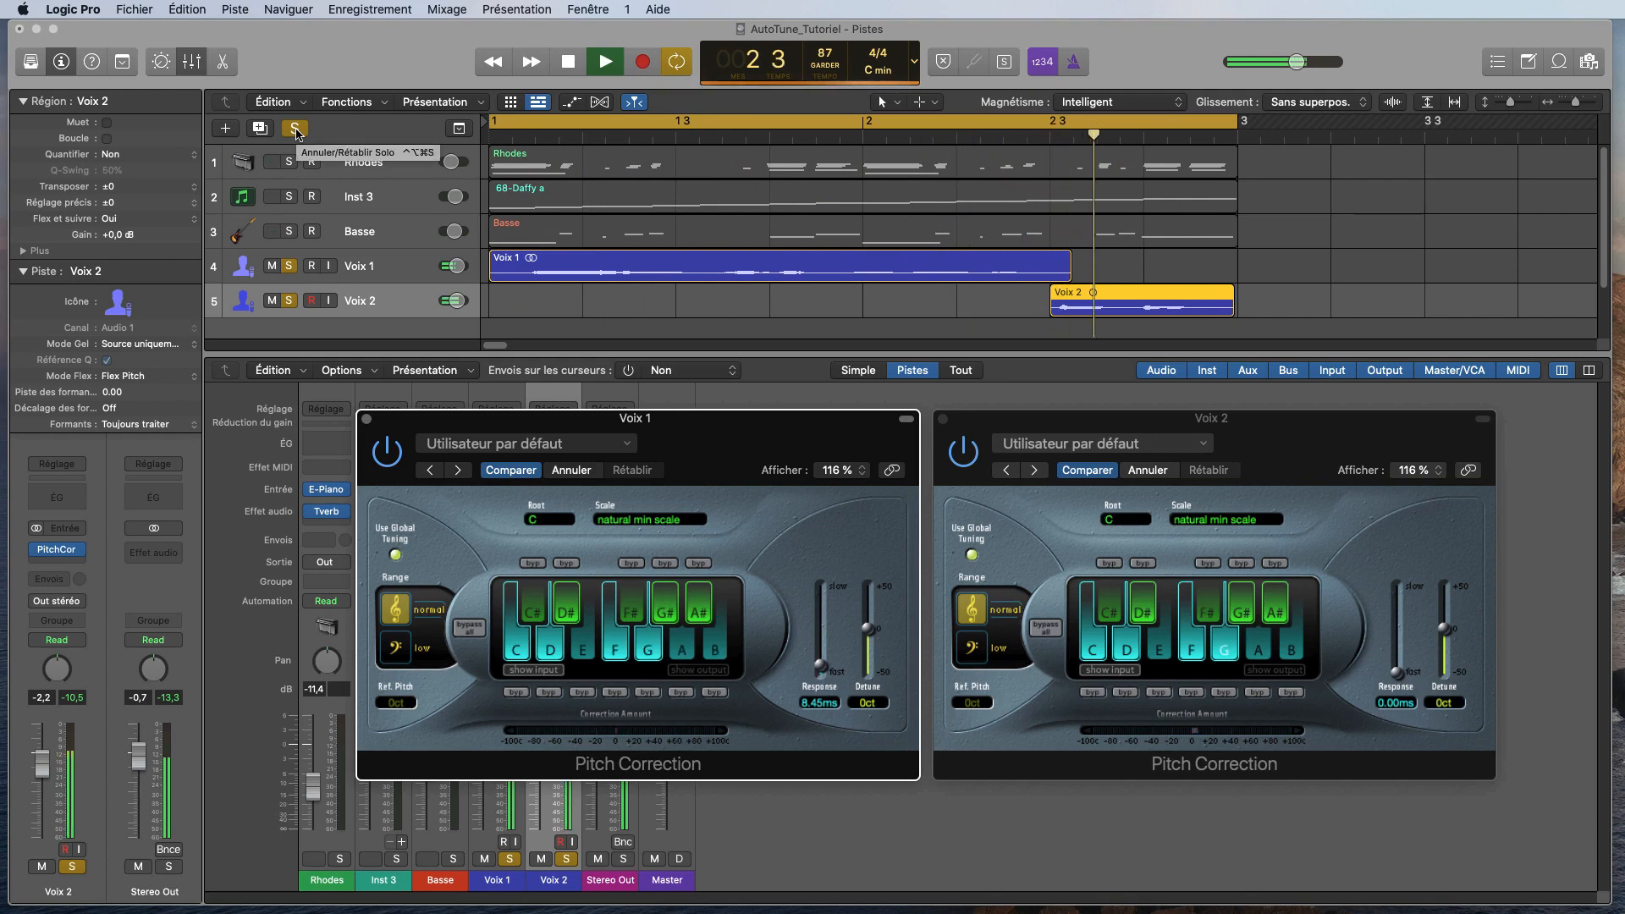
- Turn off solo for the vocals, clear the region selection and stop playback after listening to the full mix
{"action": "left_click", "coordinate": [295, 128]}
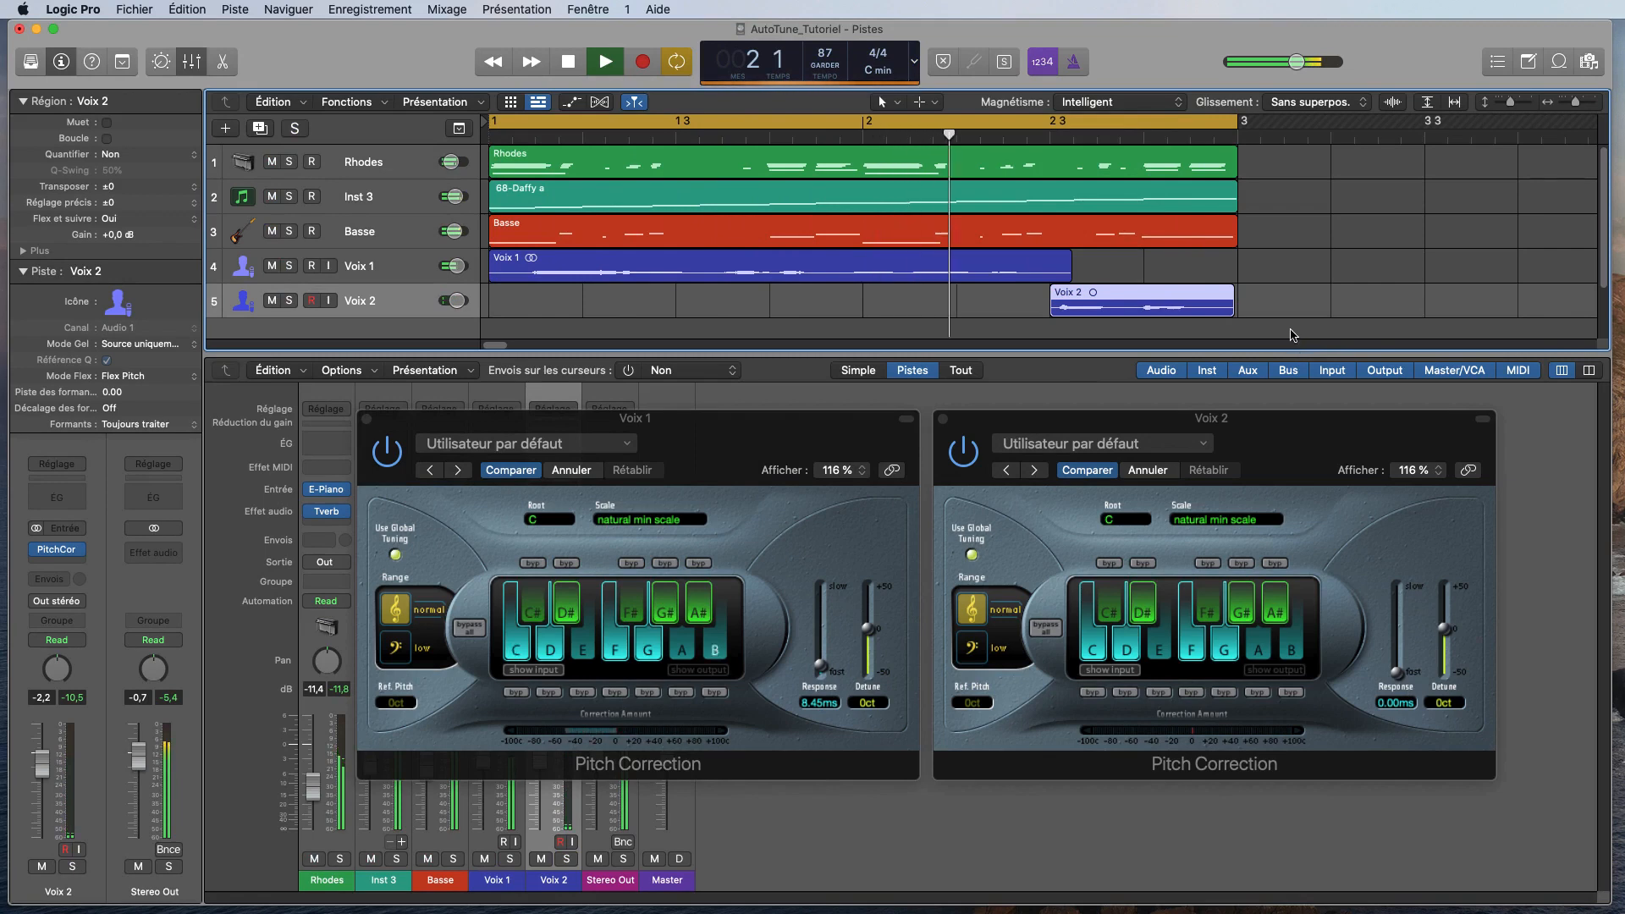
{"action": "left_click", "coordinate": [1293, 335]}
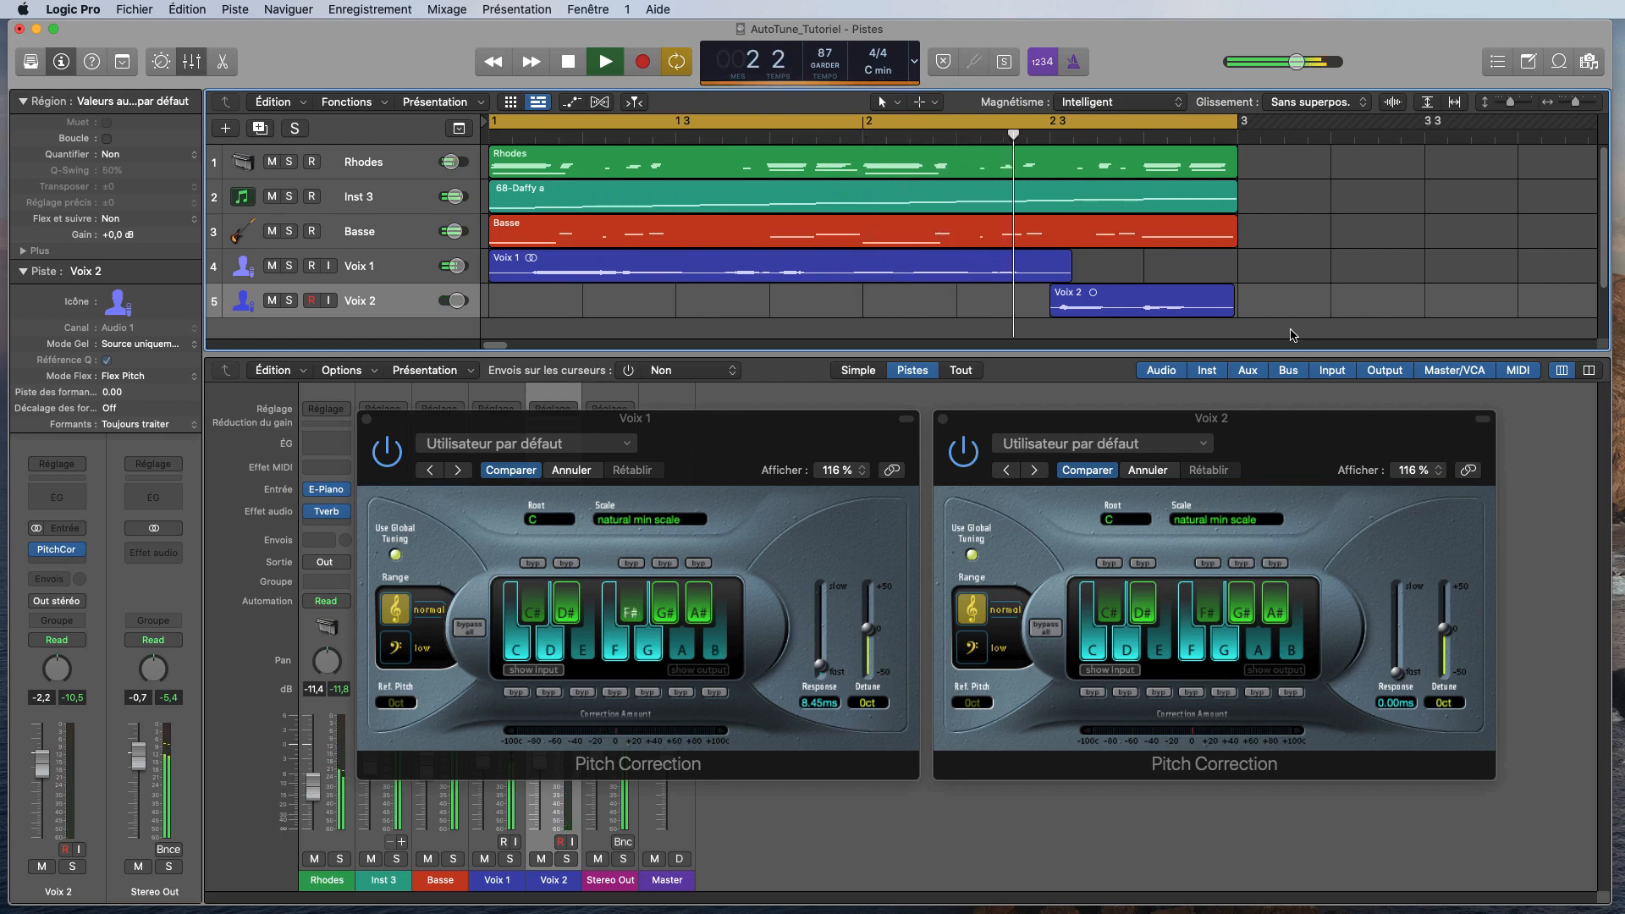
{"action": "key", "text": "space"}
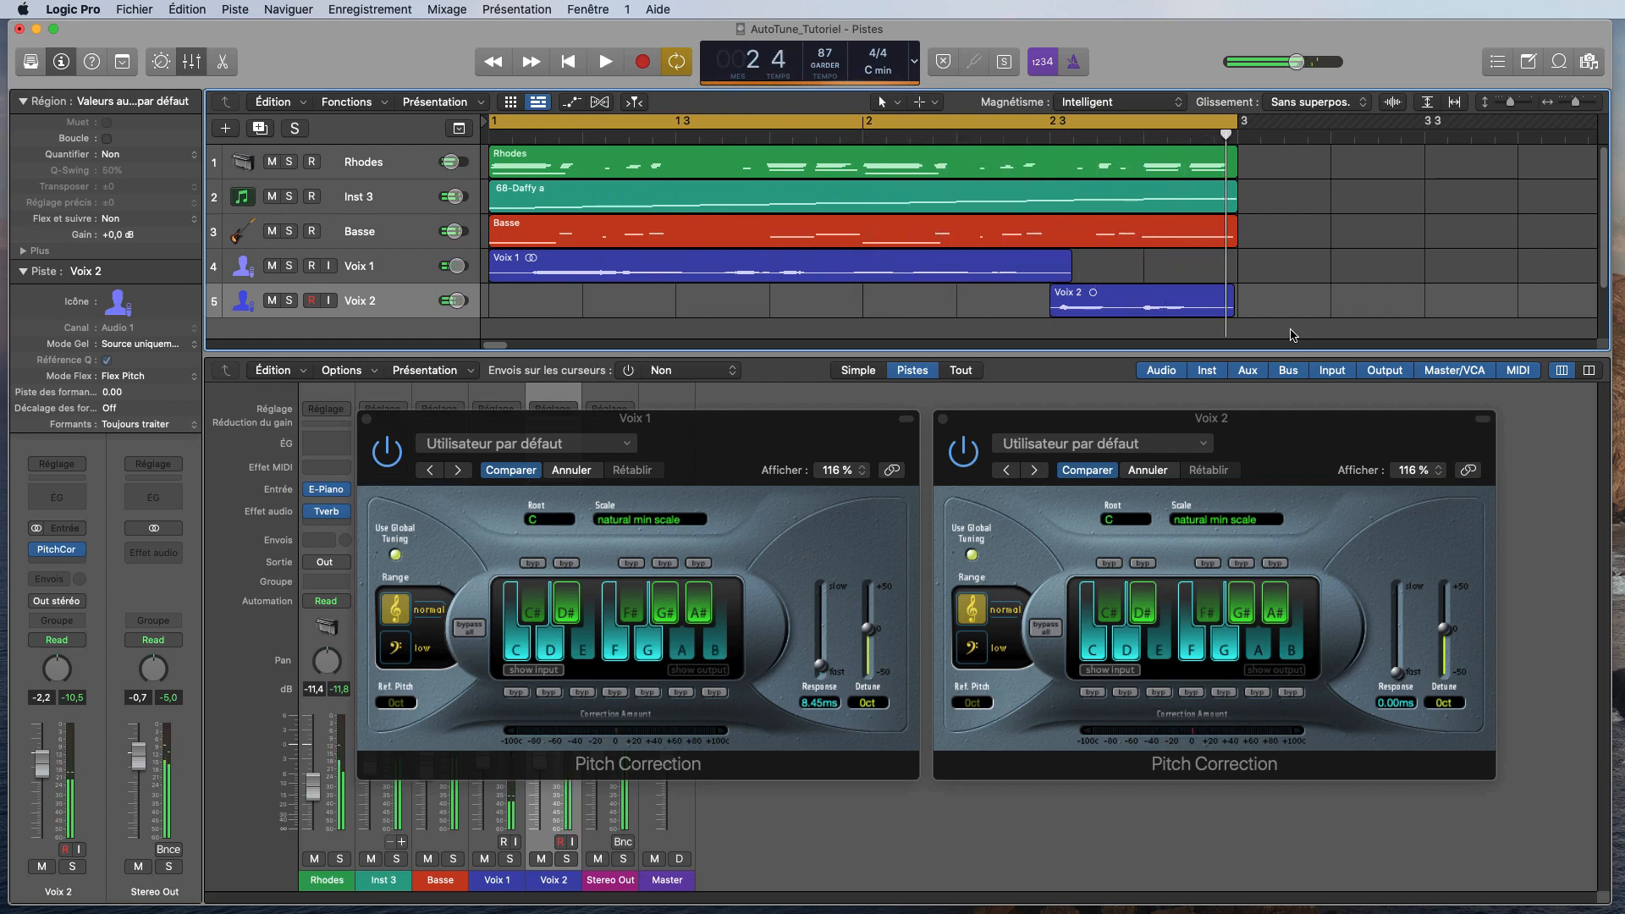